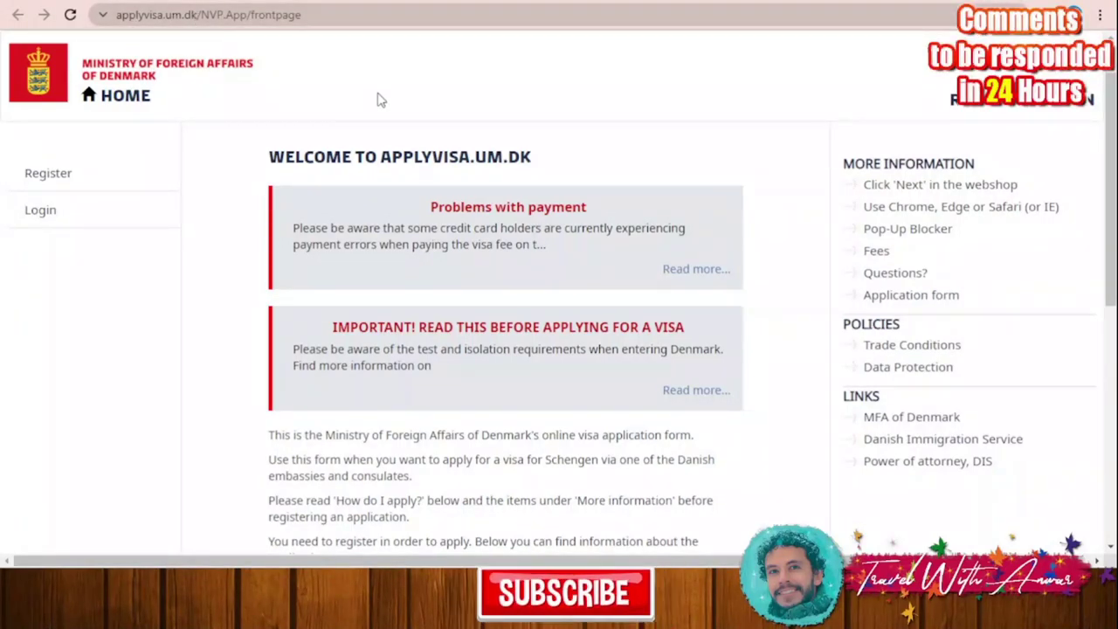
Step: Start a new visa application from the portal front page
scroll(580, 174, "down", 3)
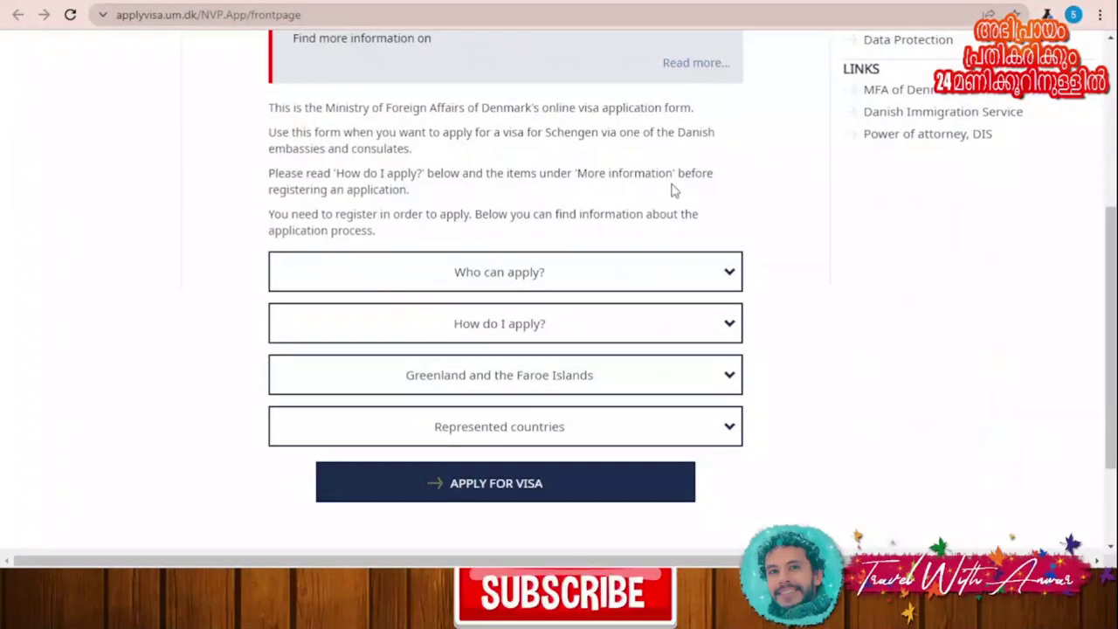
scroll(581, 425, "down", 2)
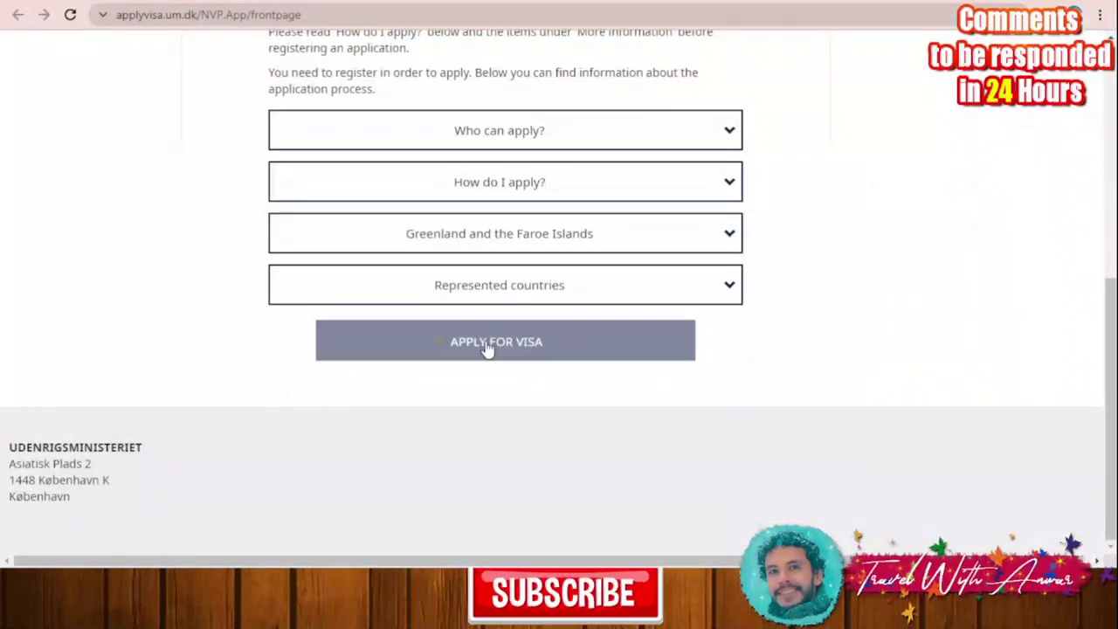
left_click(487, 342)
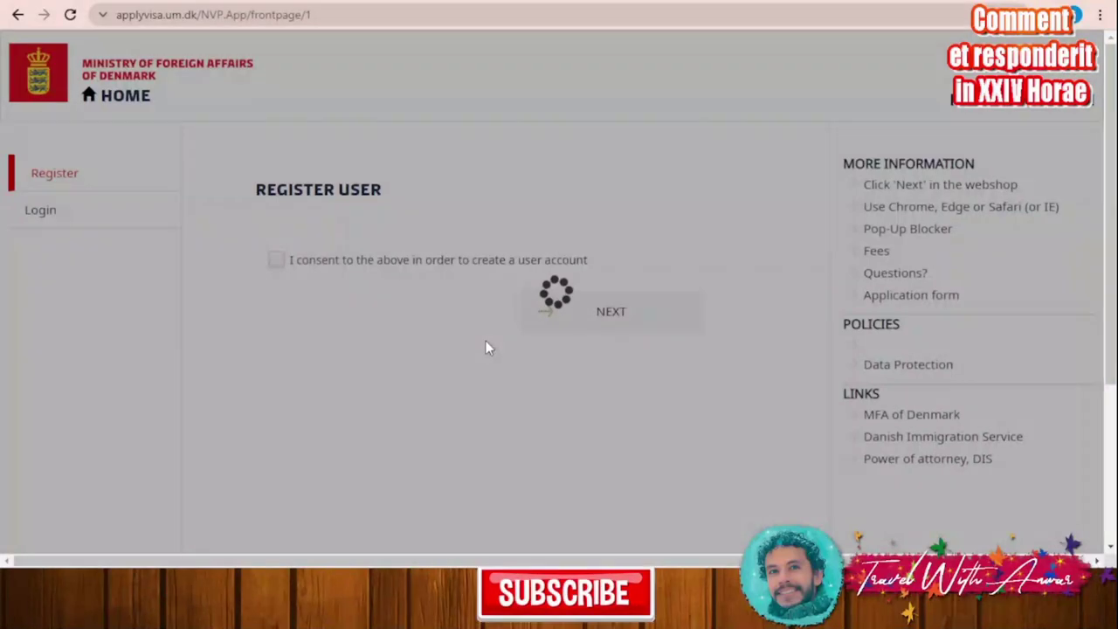
Step: Consent to creating a user account and continue to the registration form
scroll(523, 321, "down", 1)
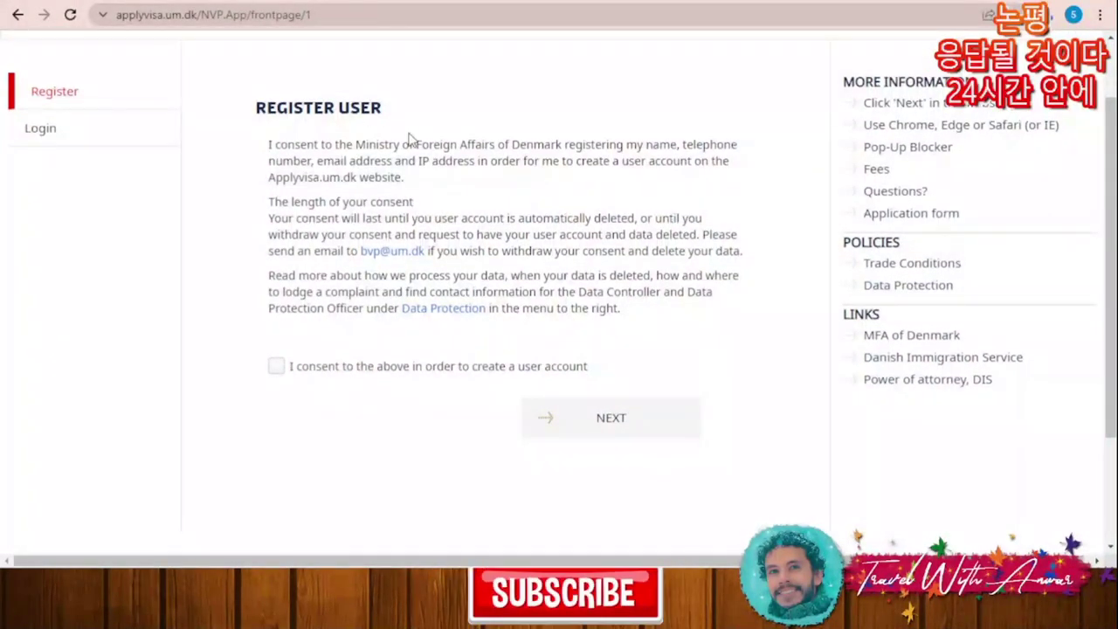
left_click(279, 371)
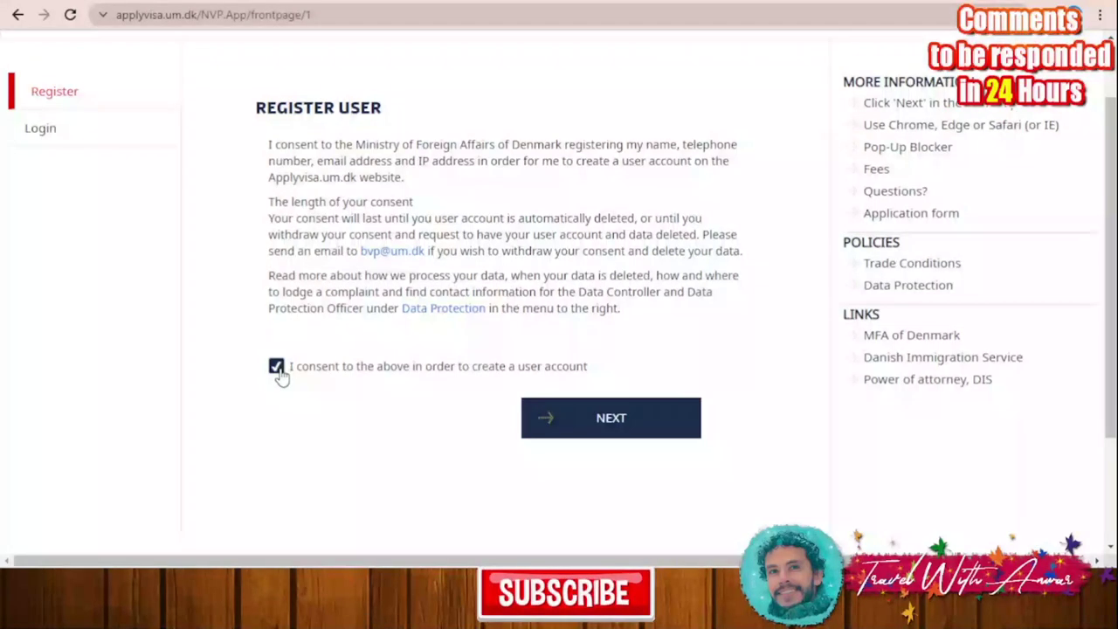
left_click(594, 417)
left_click(386, 181)
Step: Enter the applicant's first names and last name on the registration form
type("شش")
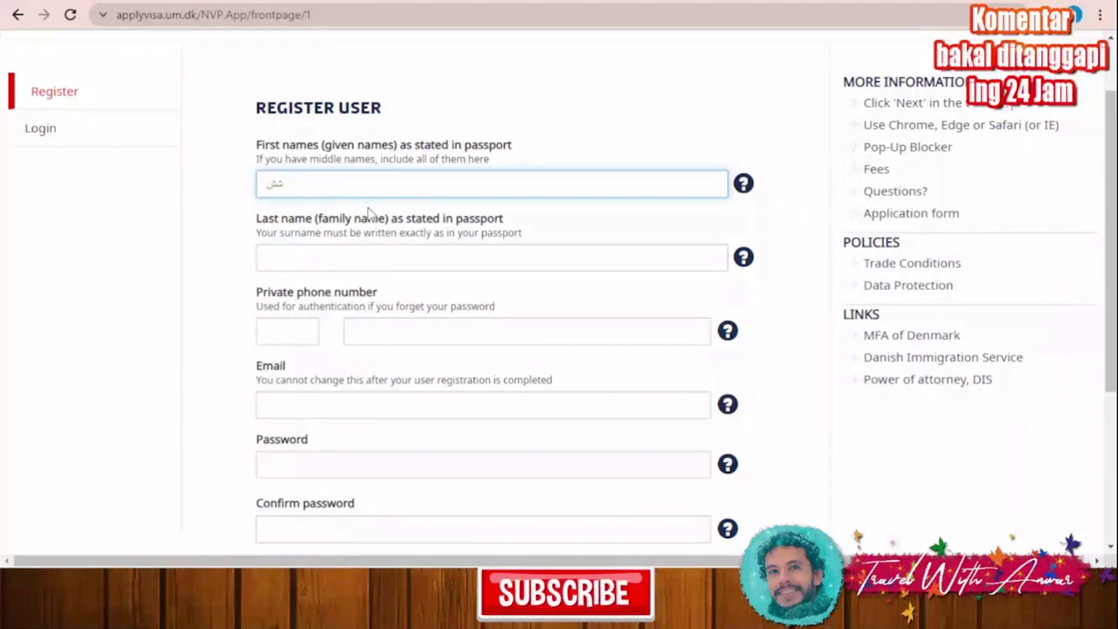
key("BackSpace")
key("BackSpace")
type("aa")
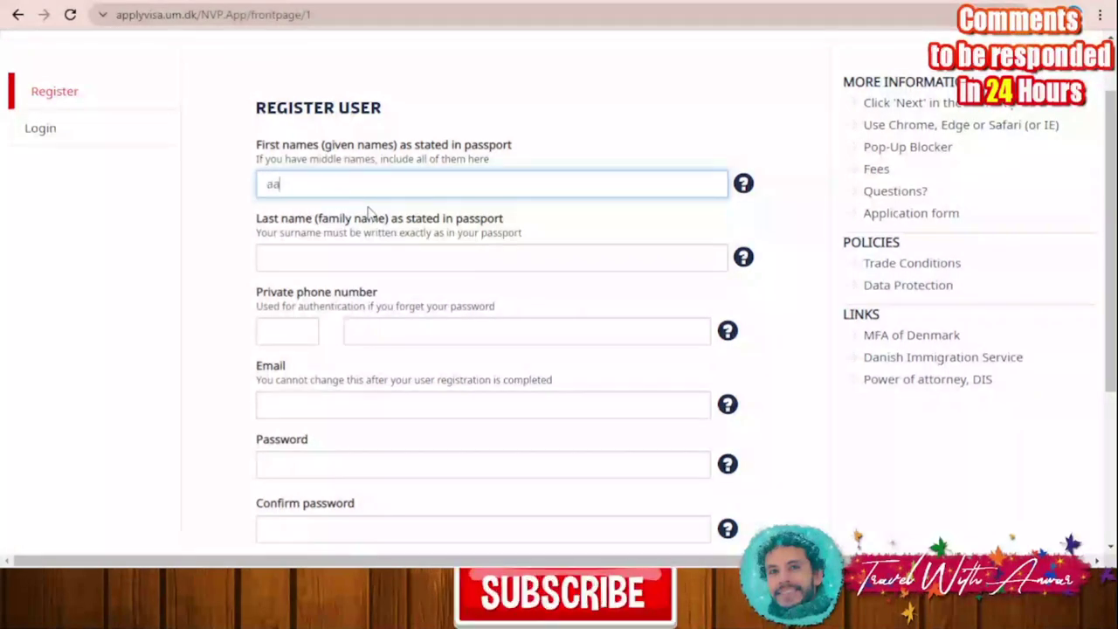
left_click(365, 262)
type("aa")
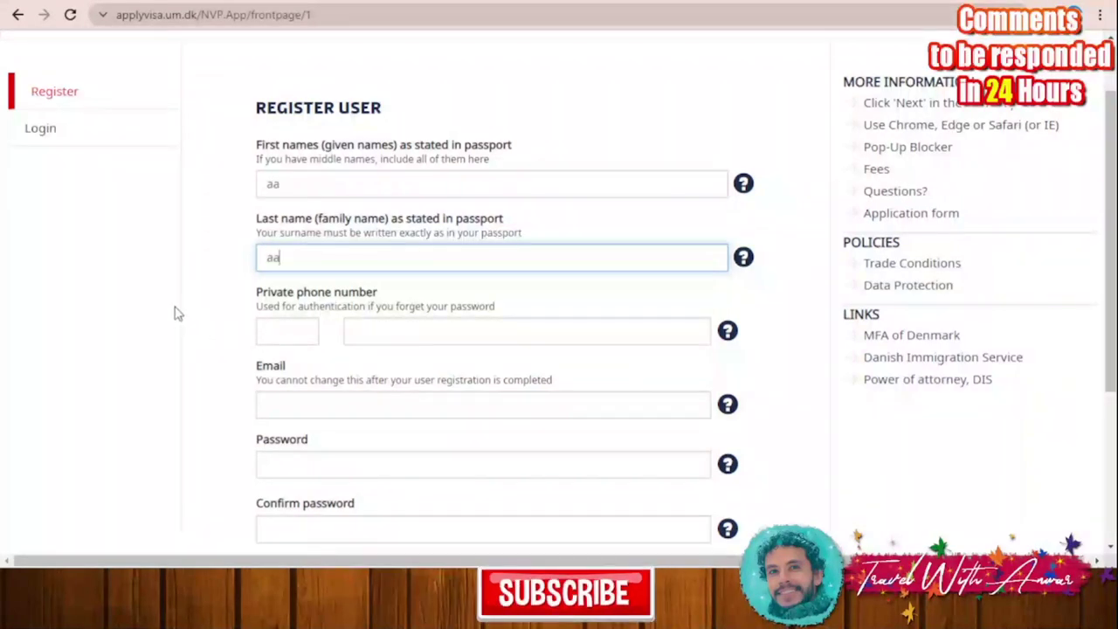
scroll(297, 259, "down", 3)
scroll(278, 192, "up", 2)
Step: Enter the phone country code and the phone number
left_click(283, 247)
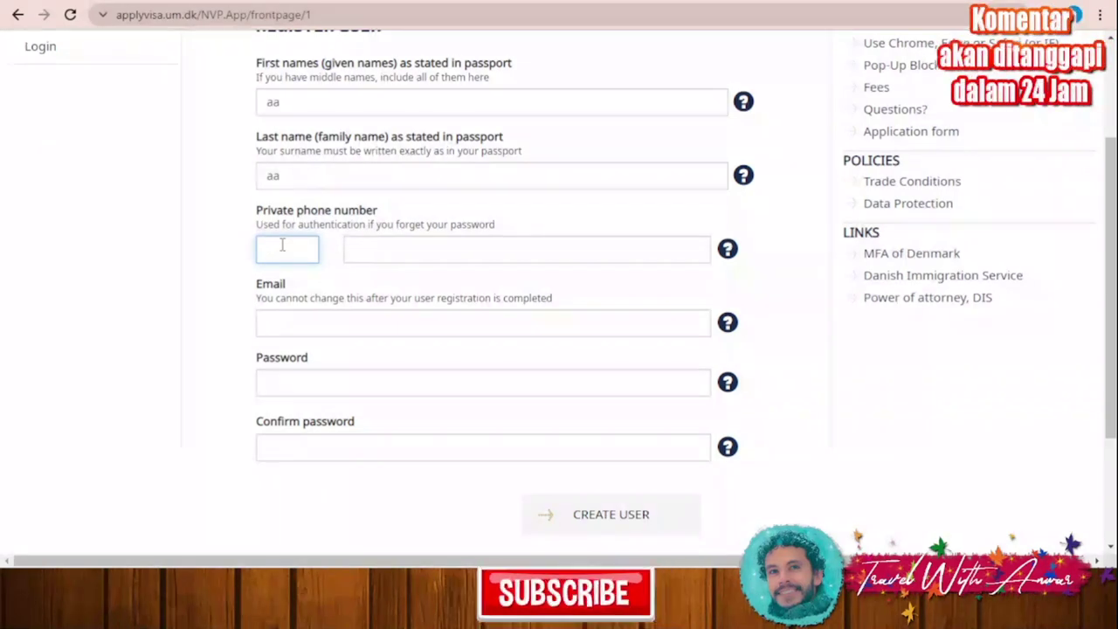
left_click(387, 252)
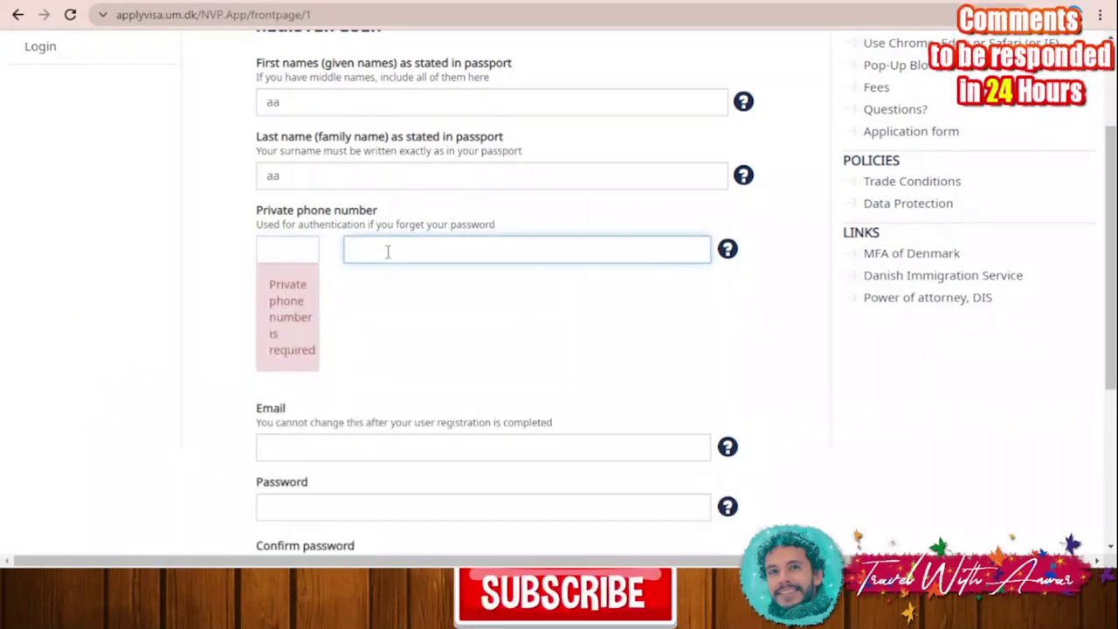
left_click(311, 252)
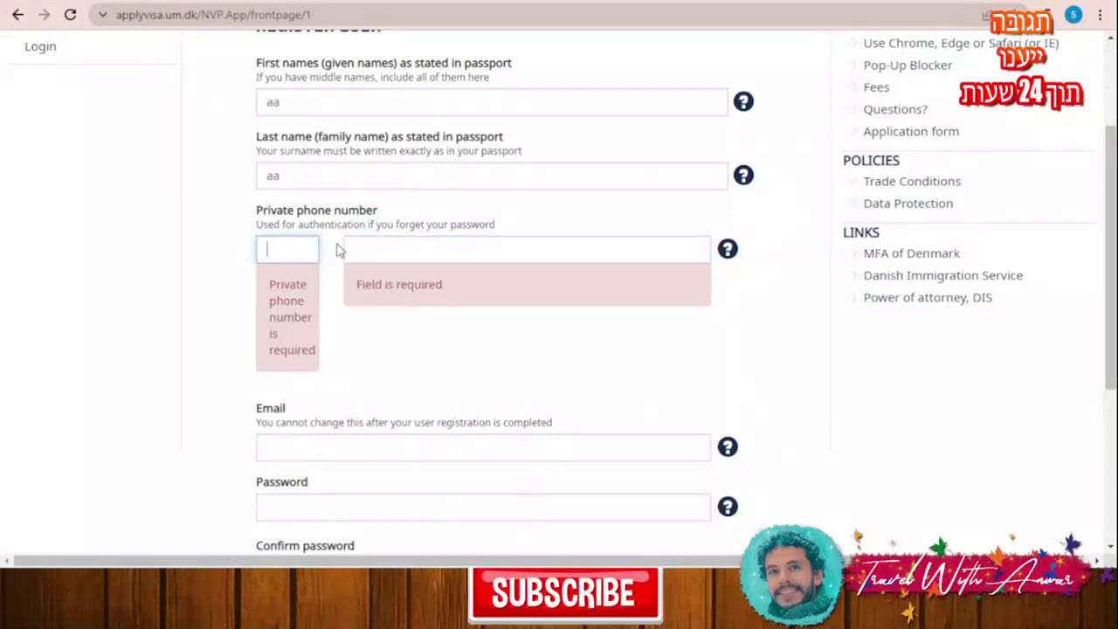
type("009")
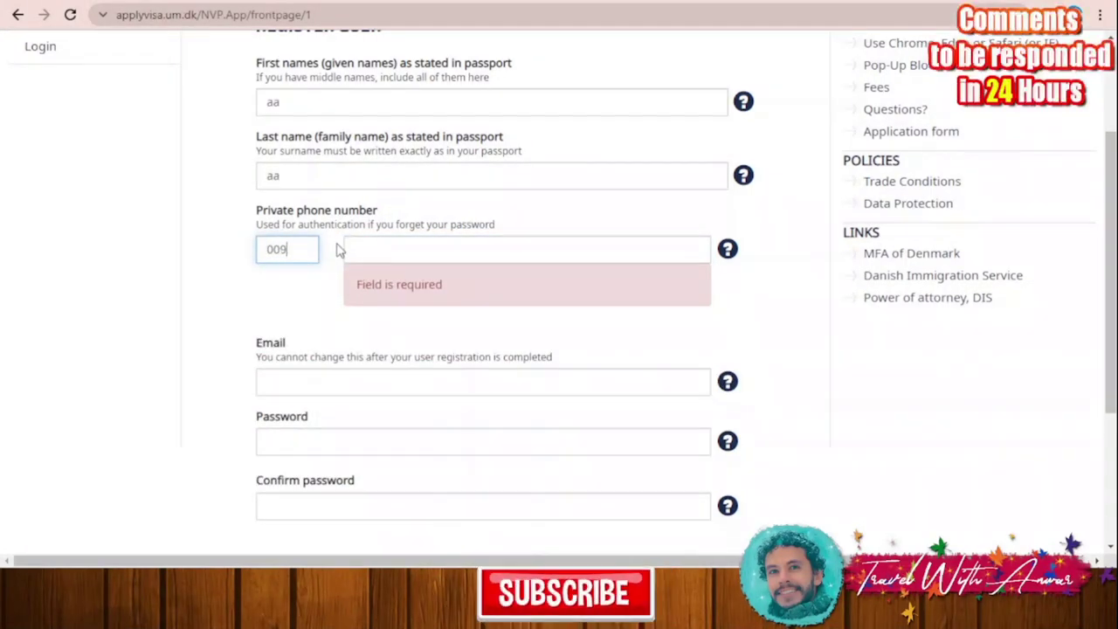
type("1")
left_click(424, 251)
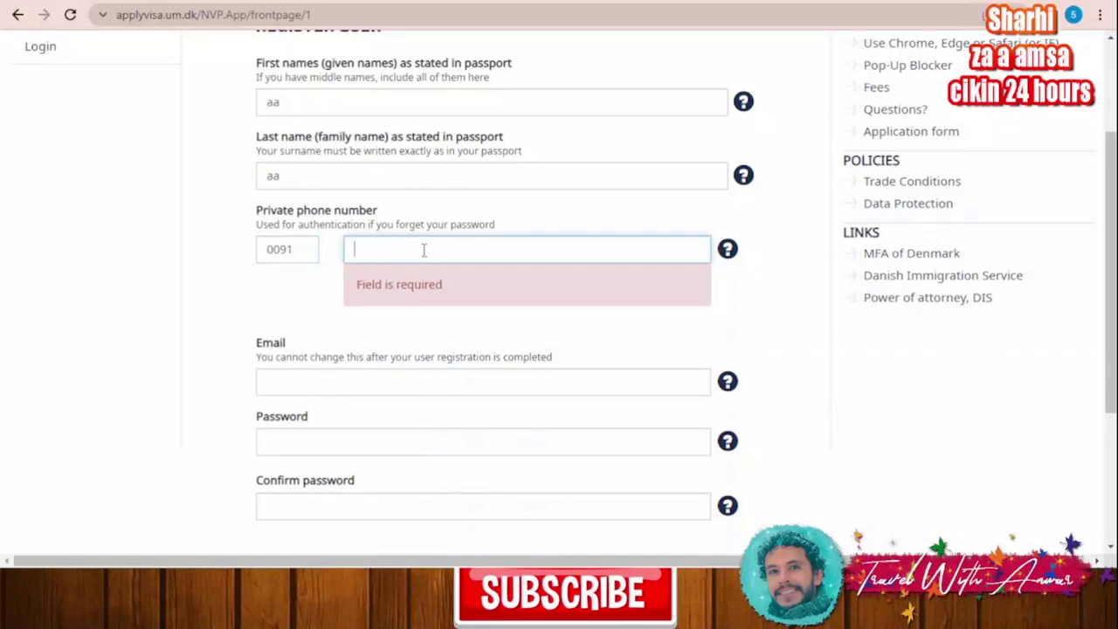
type("123456789")
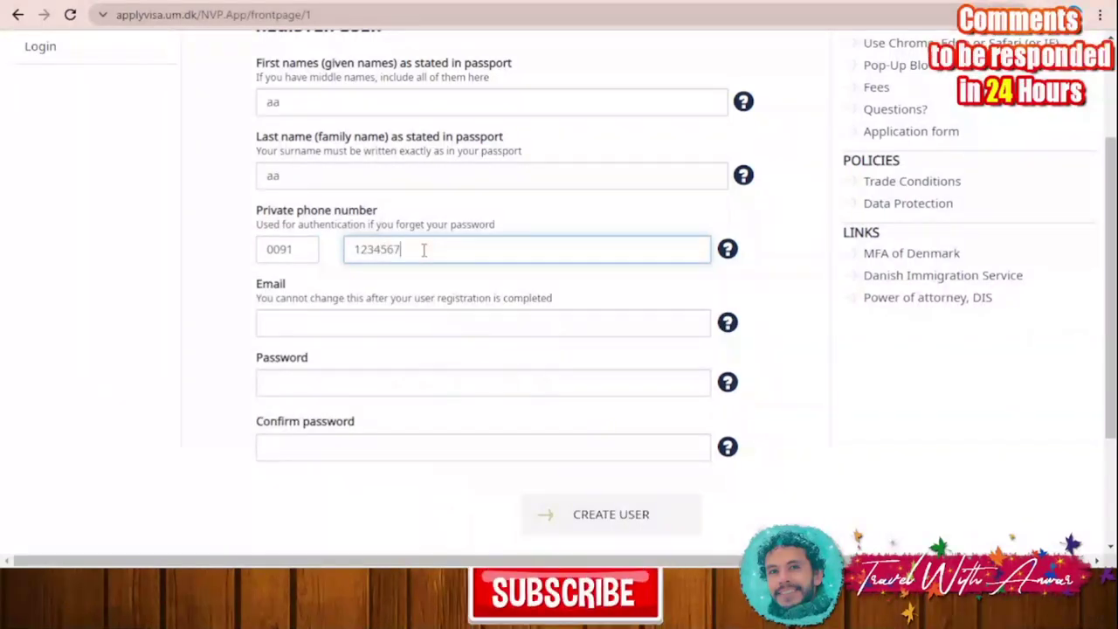
Step: Fill in the e-mail address, set and confirm the password, and create the user
left_click(404, 315)
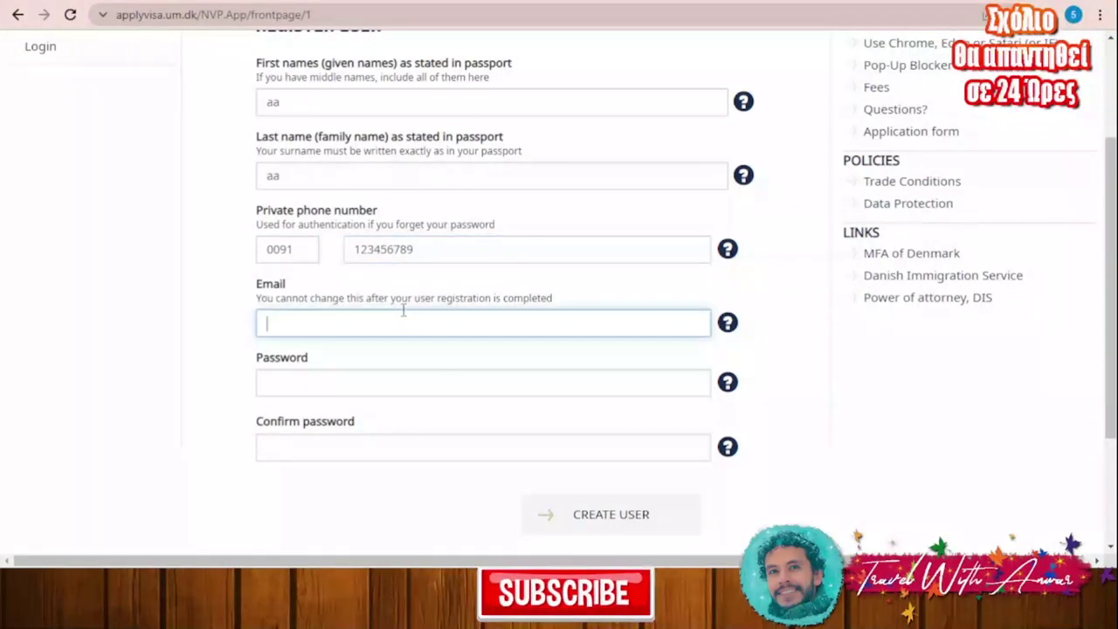
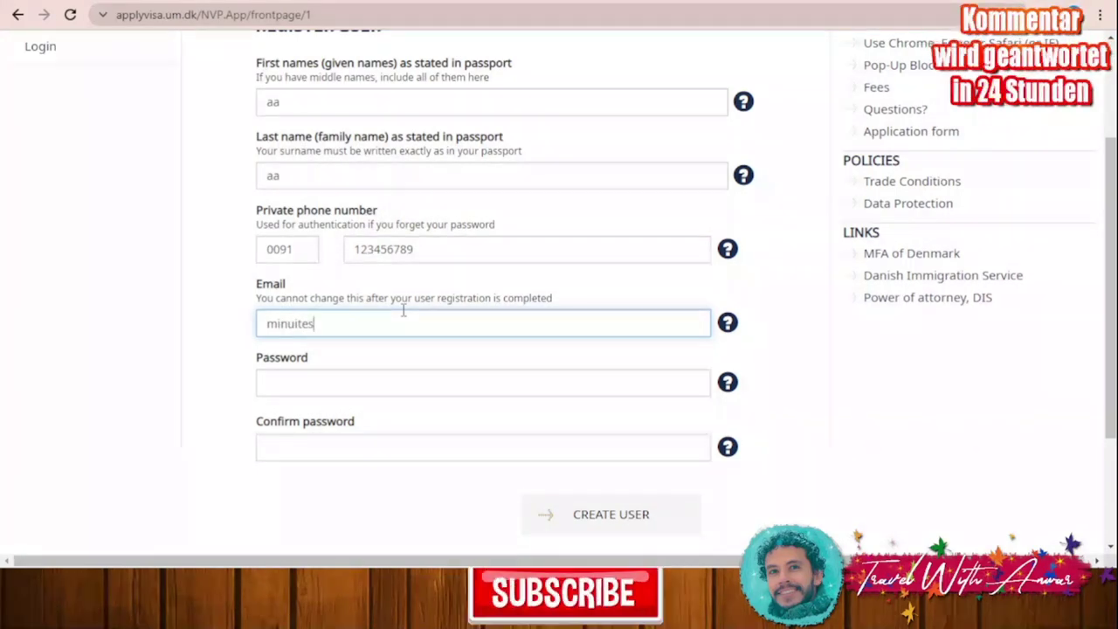
left_click(335, 385)
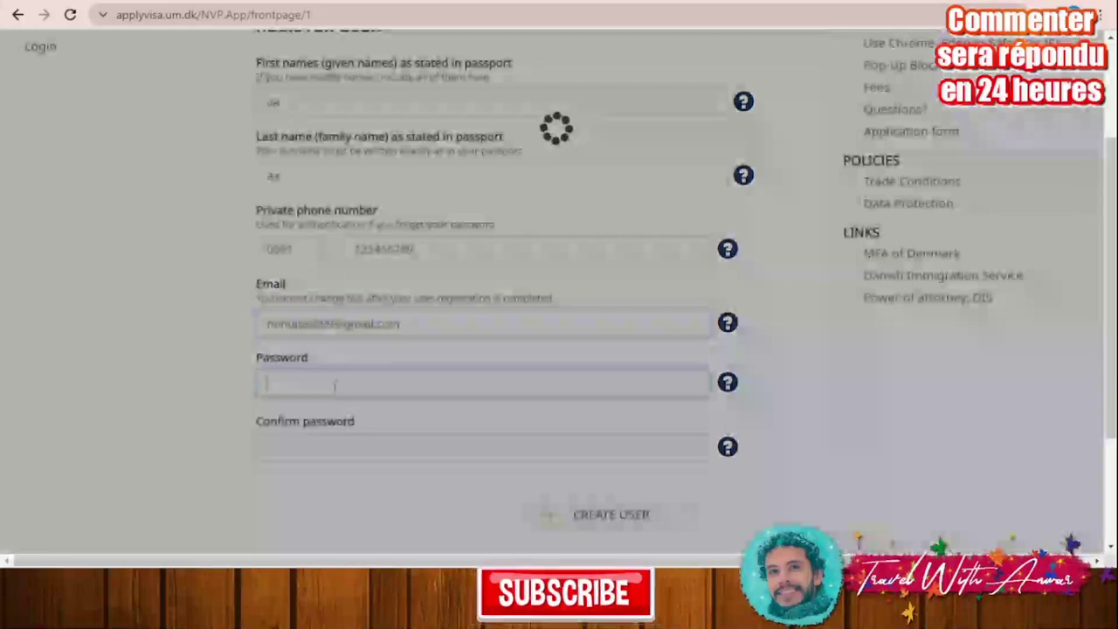
type("a")
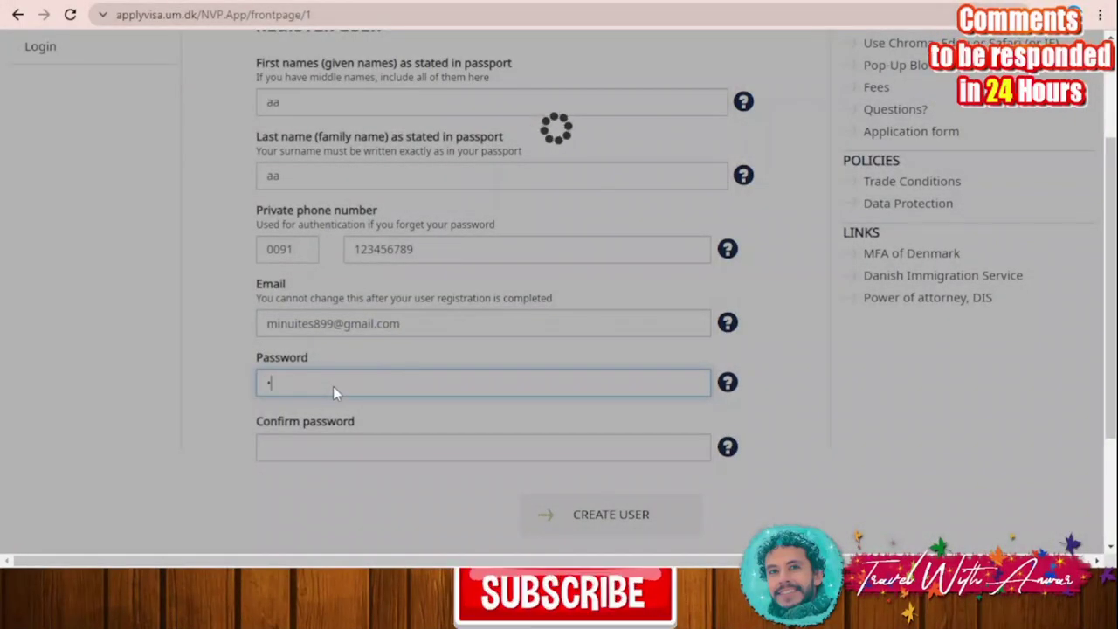
type("aaa")
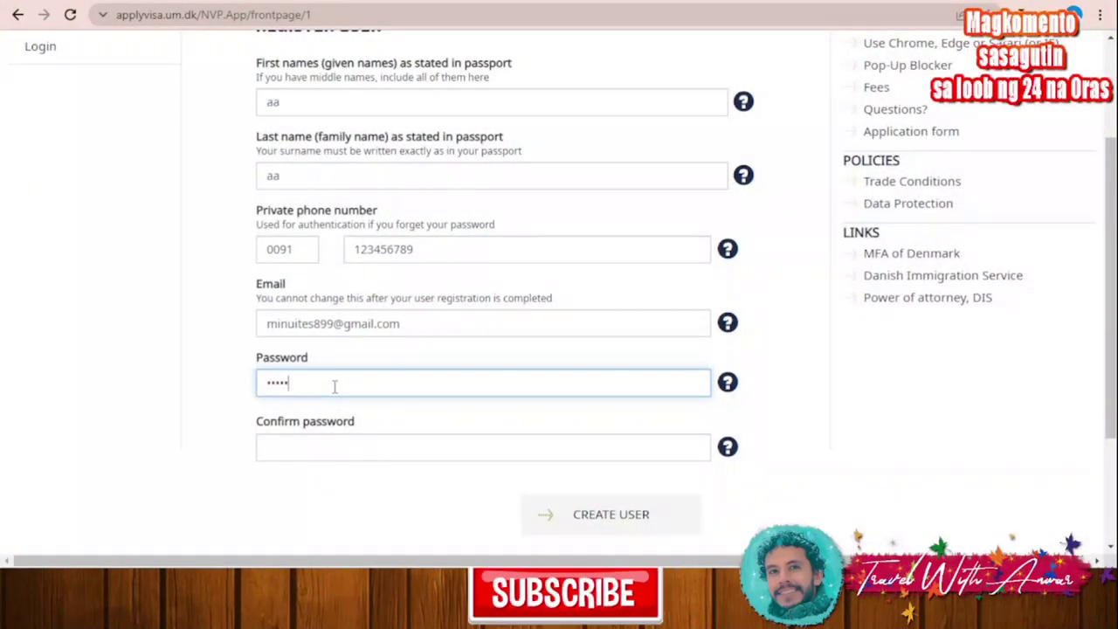
type("aaaaaa")
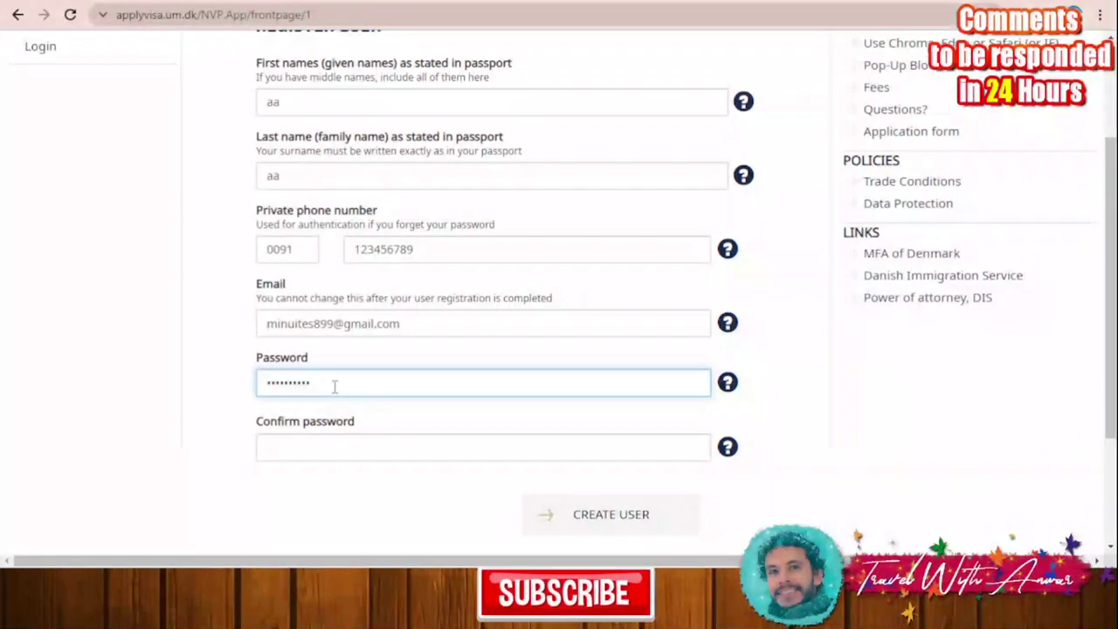
left_click(177, 385)
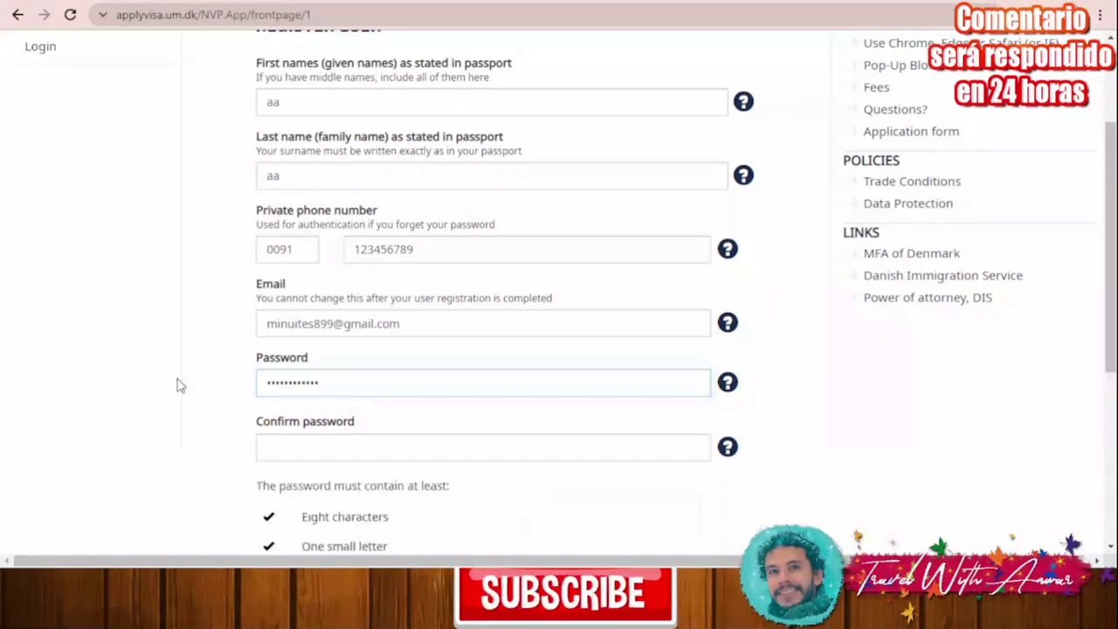
left_click(301, 454)
scroll(183, 428, "down", 1)
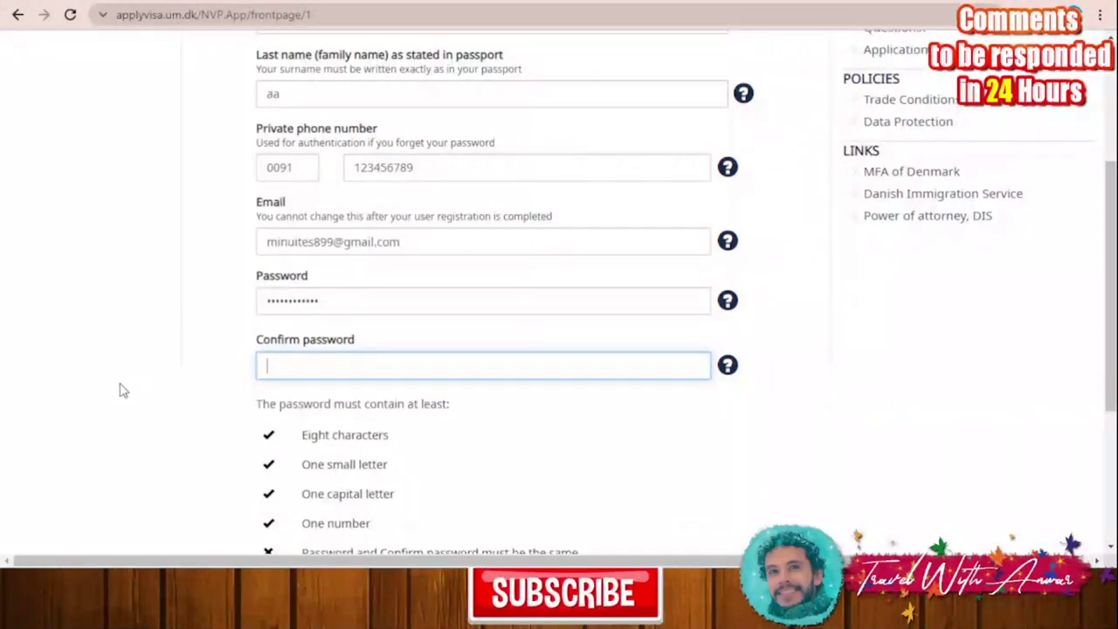
type("Minuit")
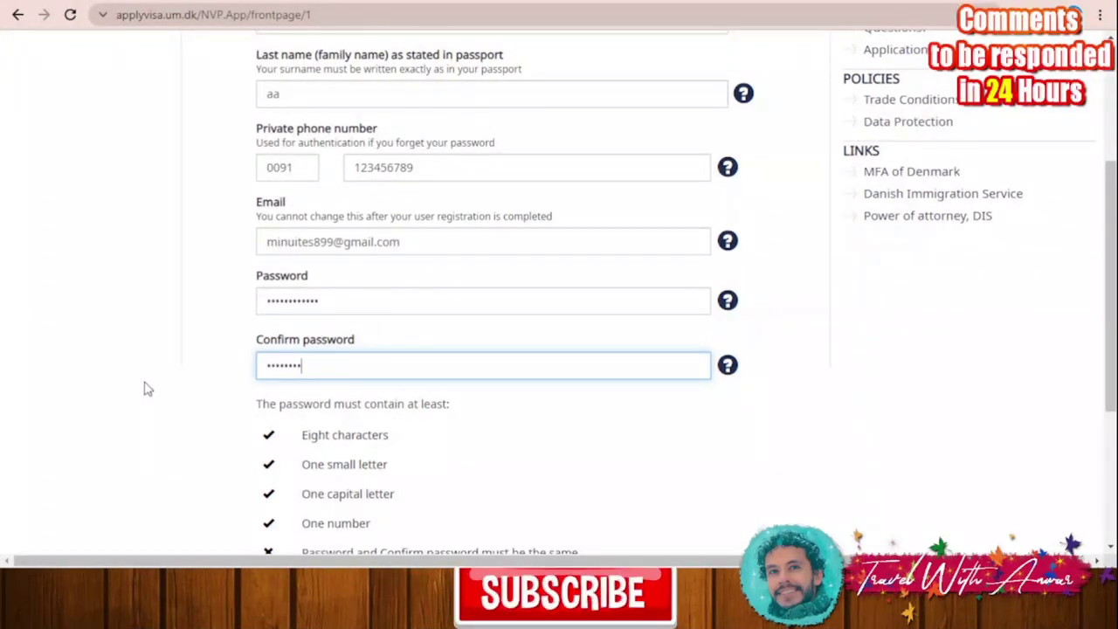
type("9")
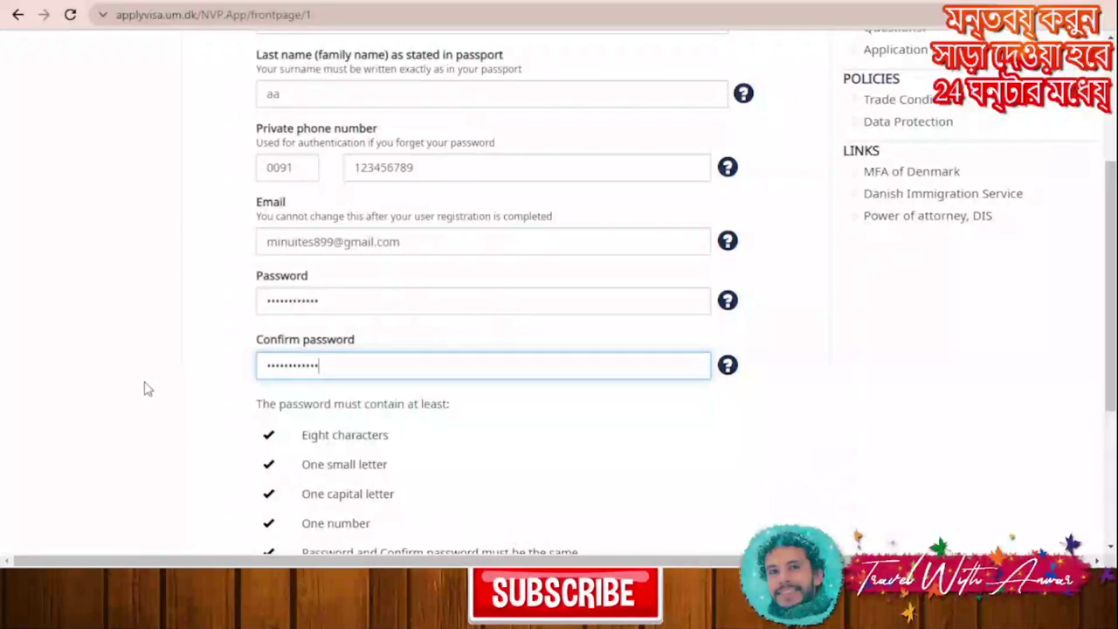
scroll(144, 389, "down", 3)
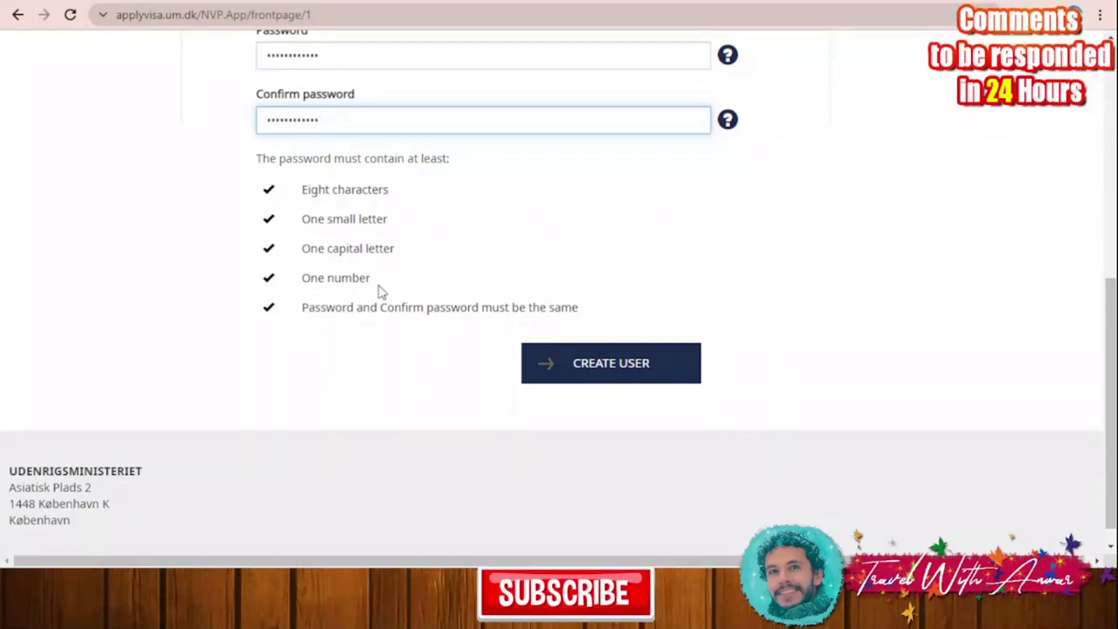
scroll(601, 402, "up", 1)
left_click(637, 456)
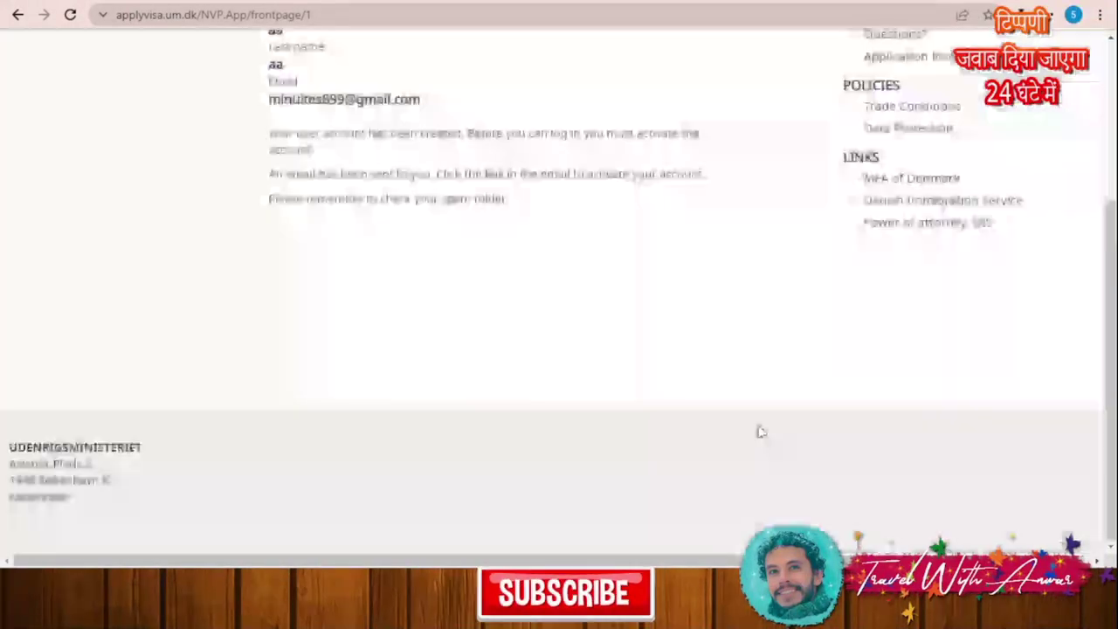
scroll(635, 357, "up", 2)
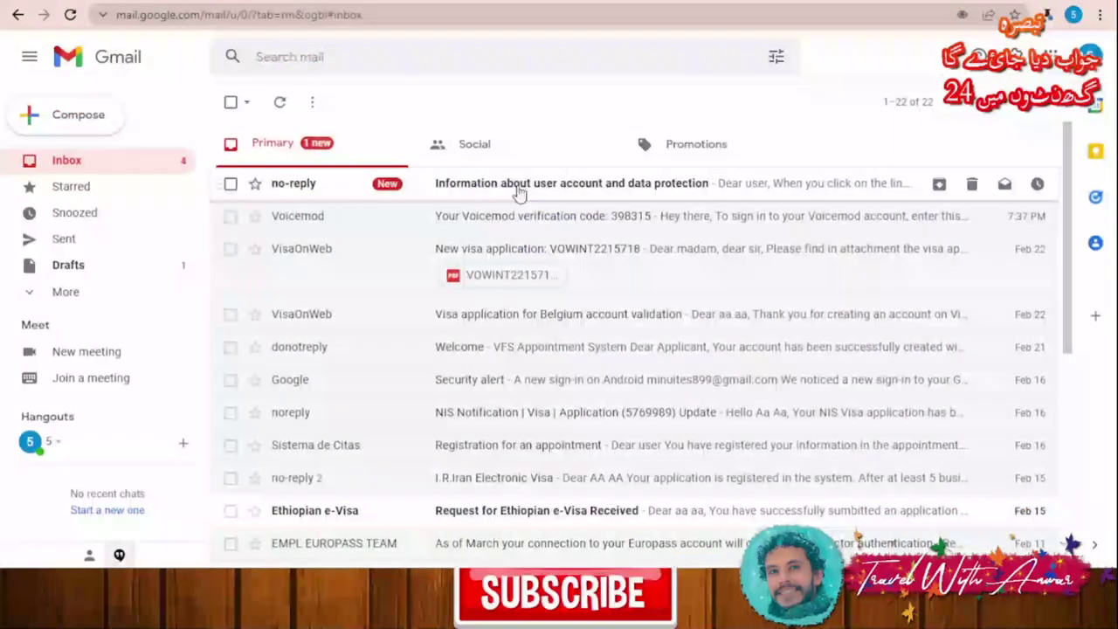
Step: Open the portal's activation e-mail in Gmail and follow its activation link
left_click(598, 190)
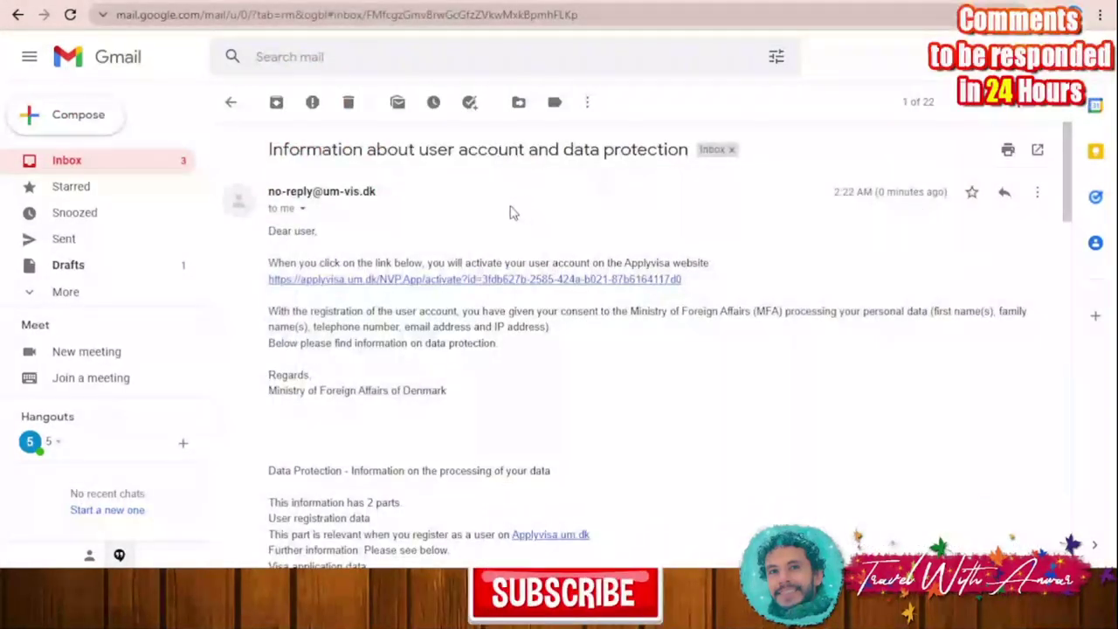
left_click(524, 279)
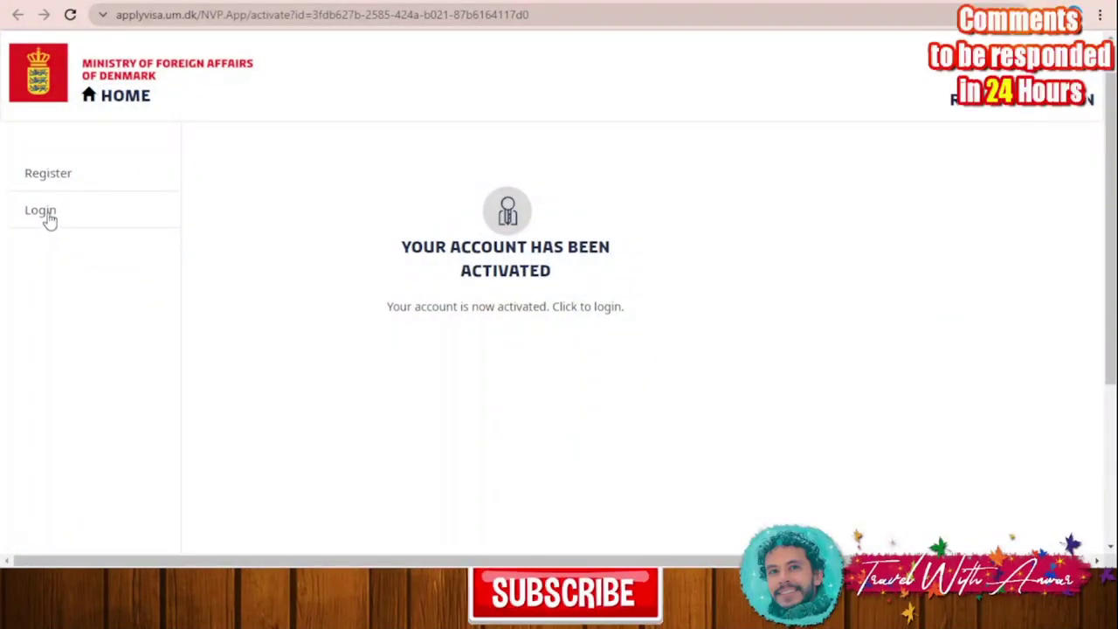
Step: Log in to the visa portal with the account e-mail and password
left_click(50, 220)
left_click(355, 232)
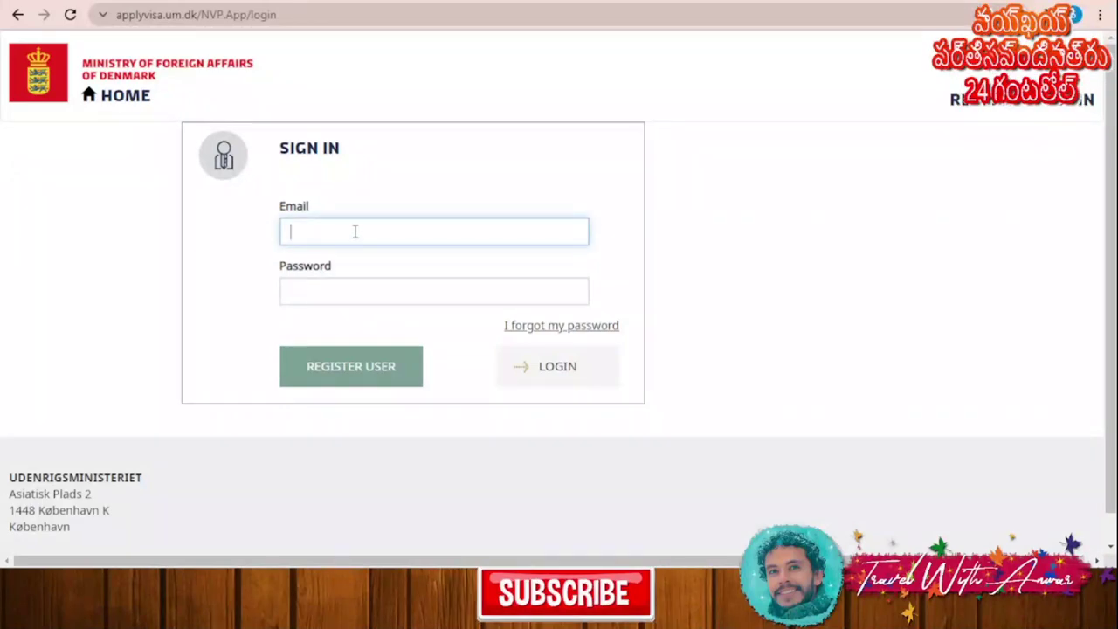
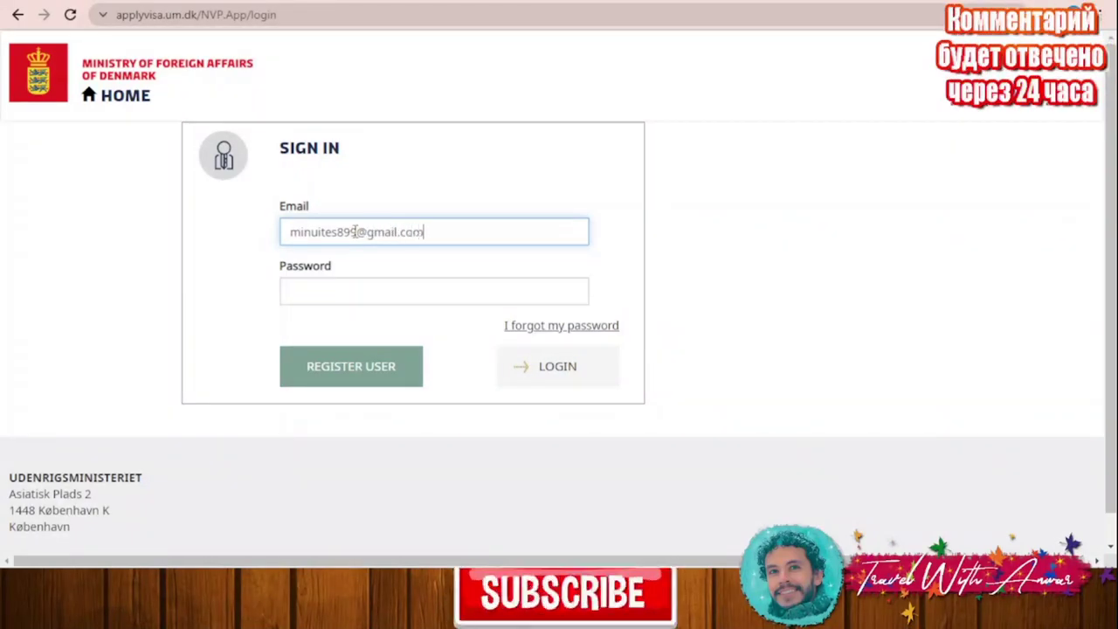
left_click(350, 289)
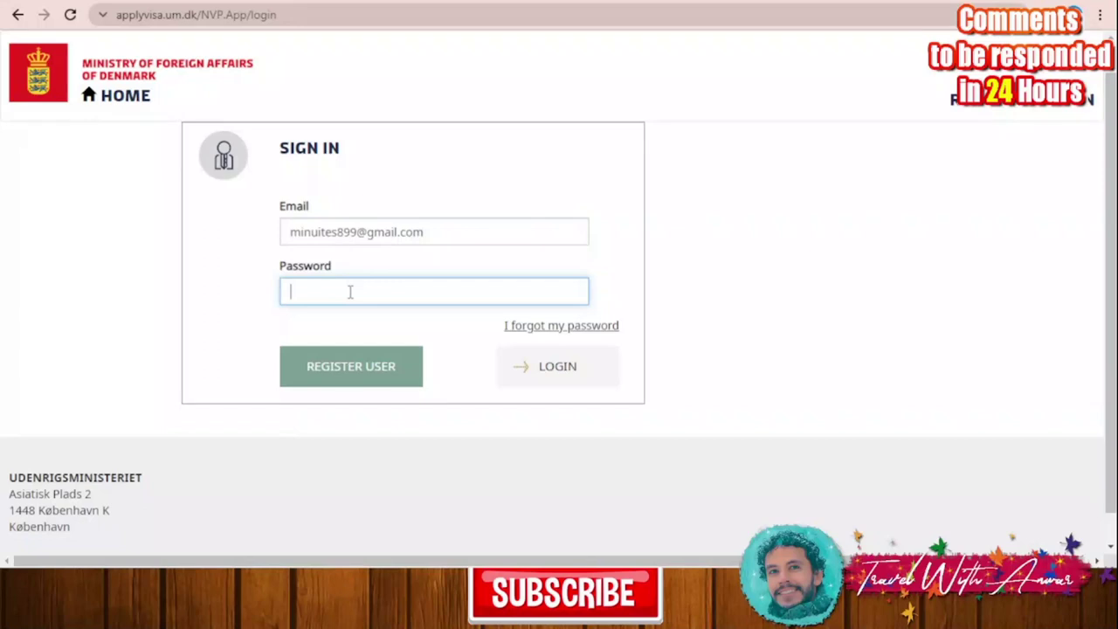
type("a")
key("BackSpace")
type("aa")
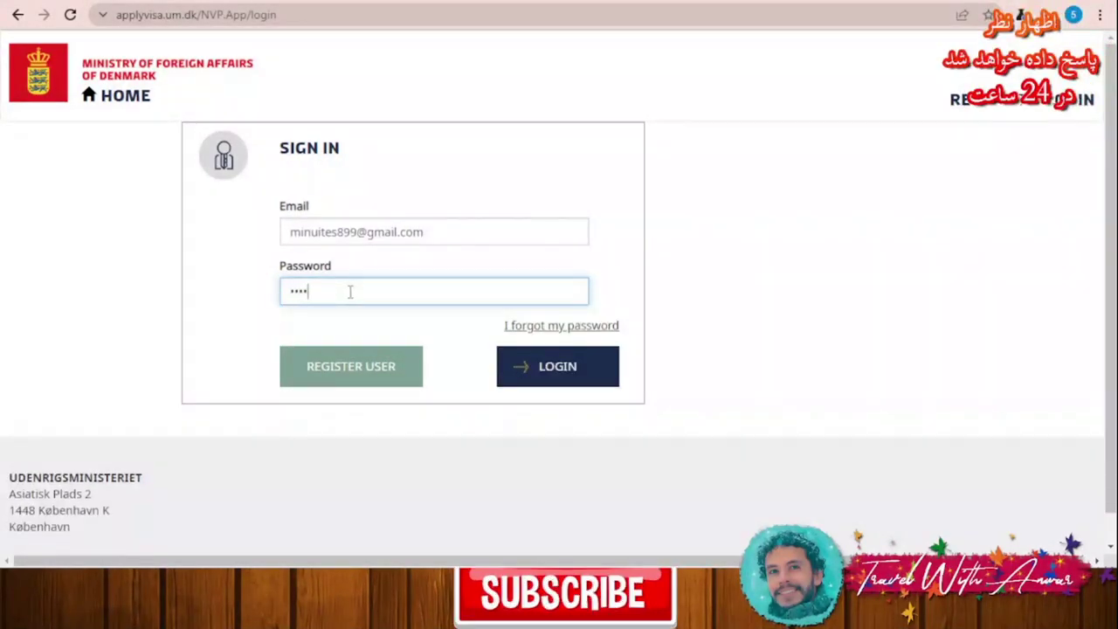
type("aaaaaaa")
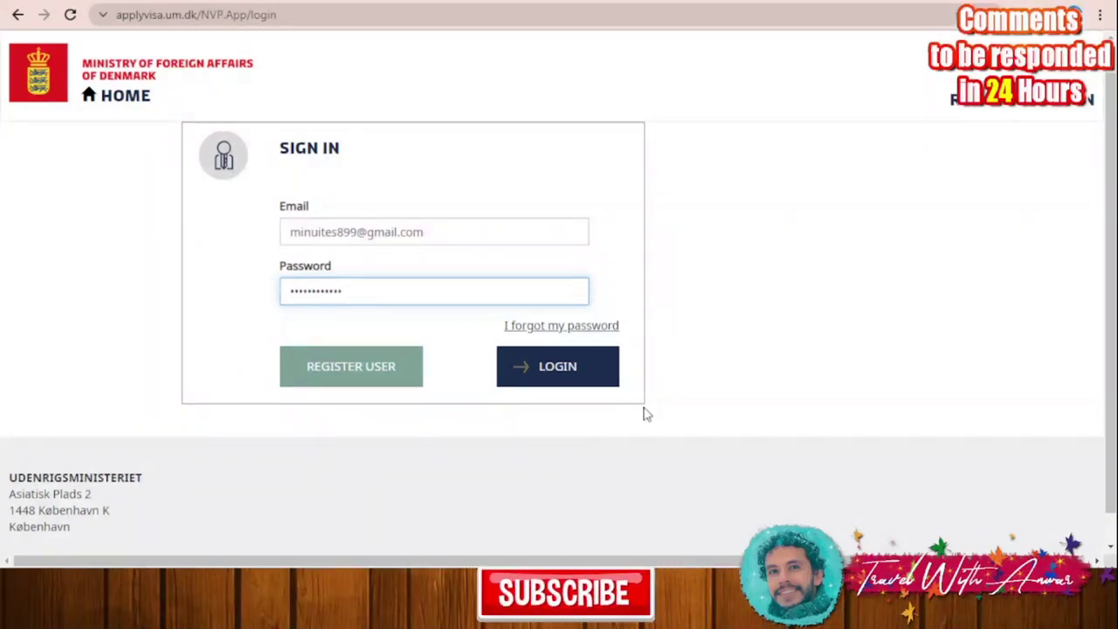
left_click(554, 366)
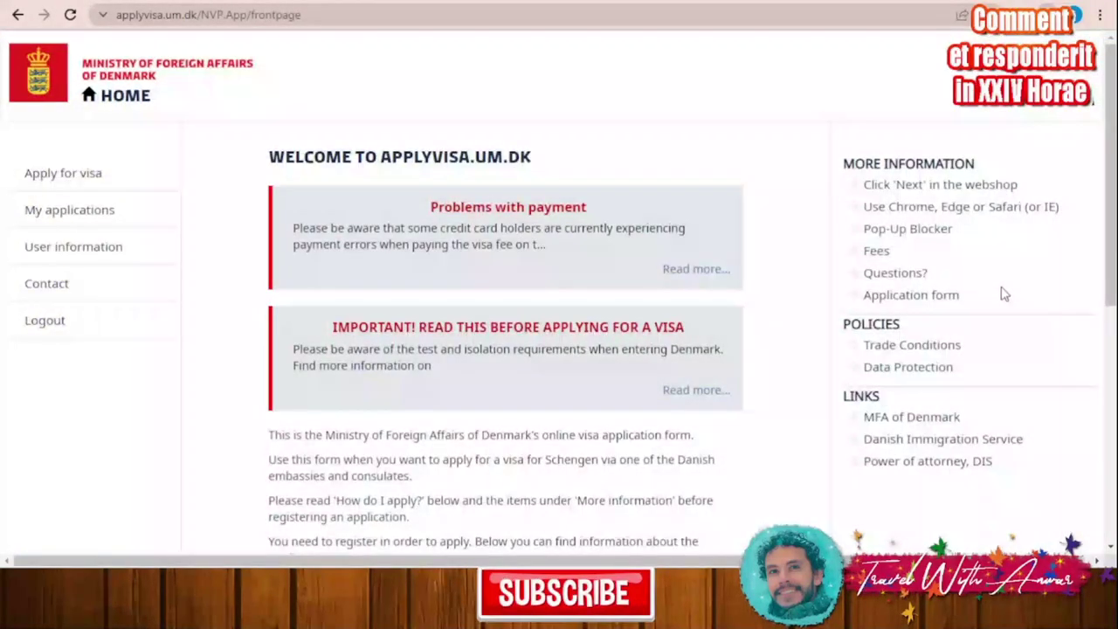
Step: Start an individual, rather than group, visa application
scroll(804, 229, "down", 5)
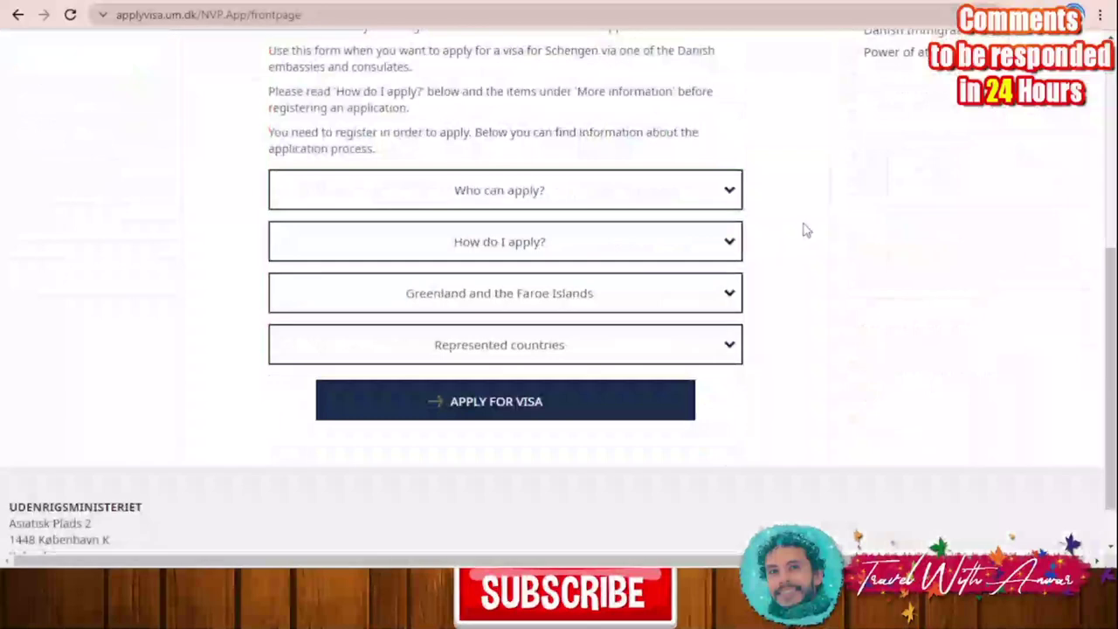
left_click(526, 401)
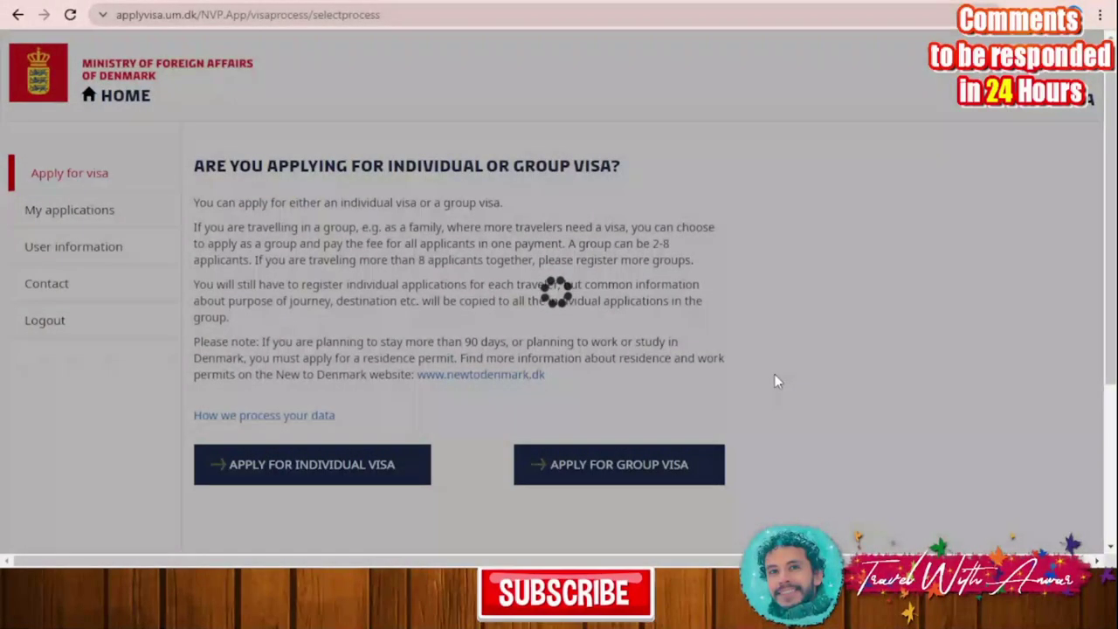
scroll(252, 307, "down", 1)
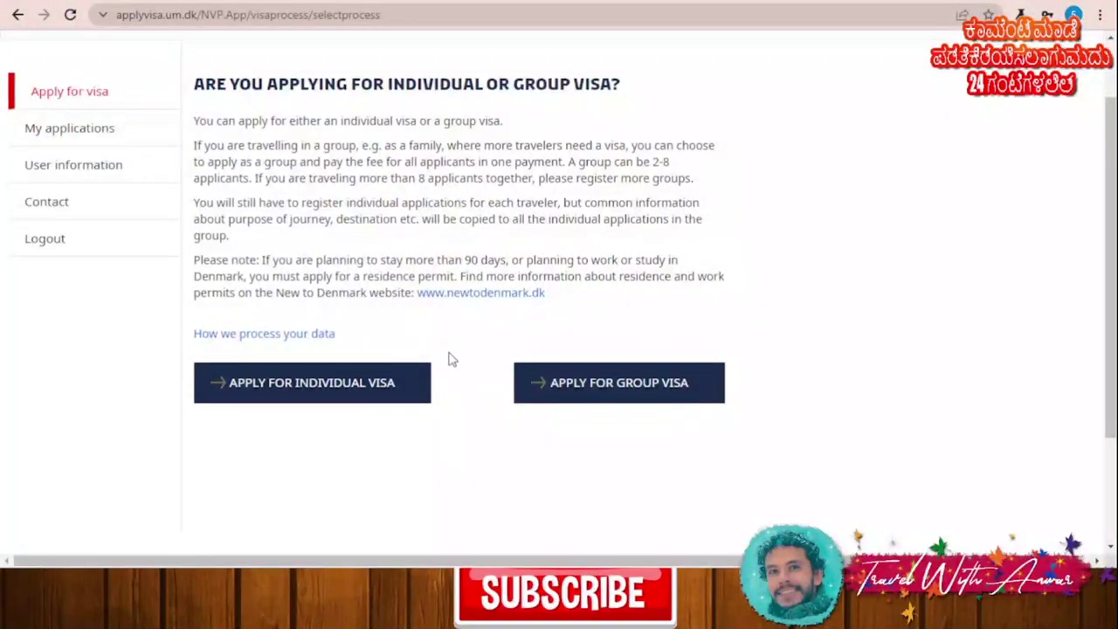
left_click(340, 399)
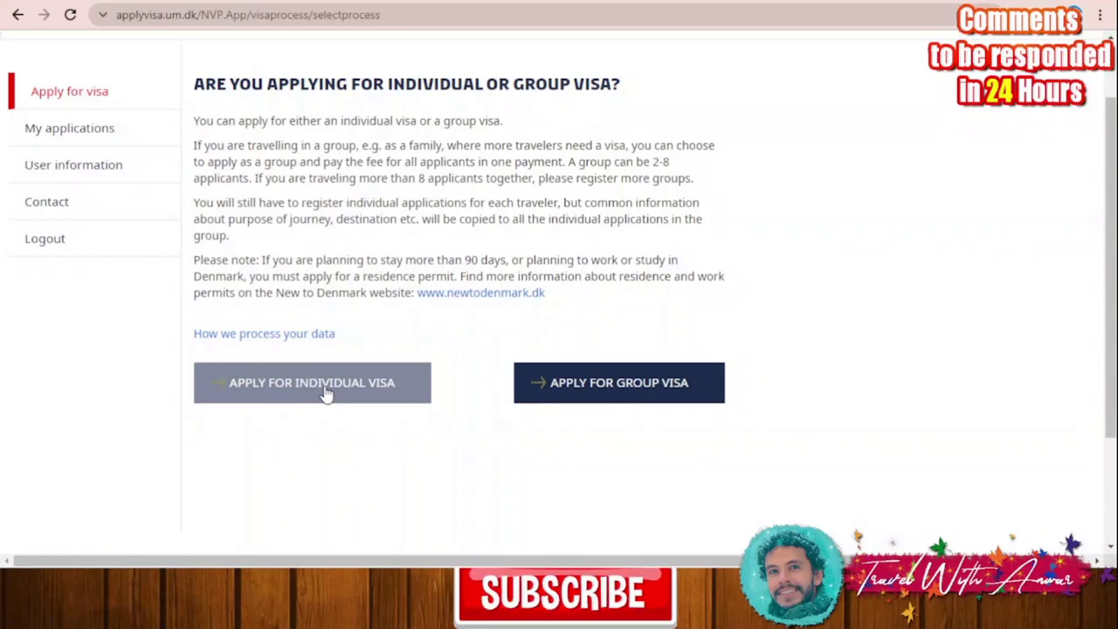
left_click(325, 392)
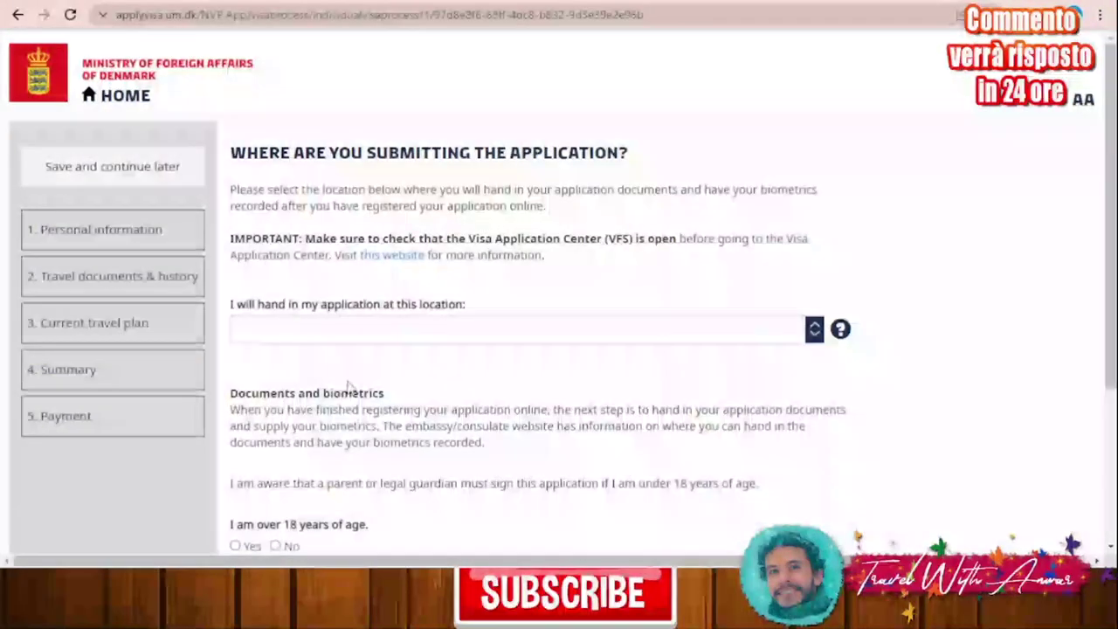
Step: Set the hand-in location to Islamabad, answer Yes to being over 18, and continue
scroll(554, 376, "down", 3)
scroll(538, 367, "up", 2)
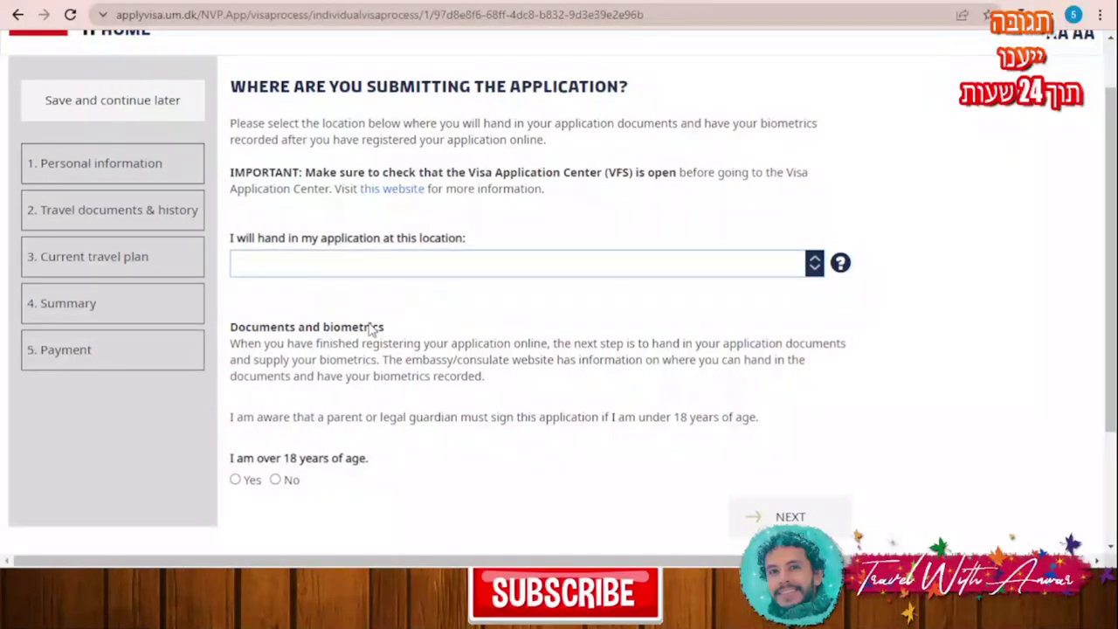
scroll(839, 365, "down", 1)
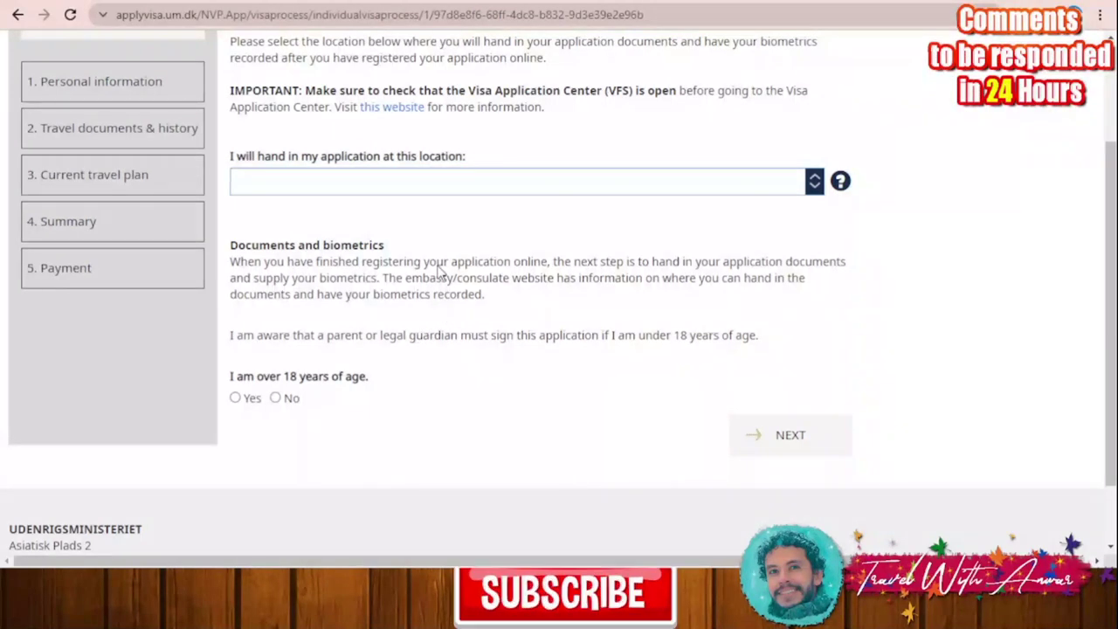
key("Down")
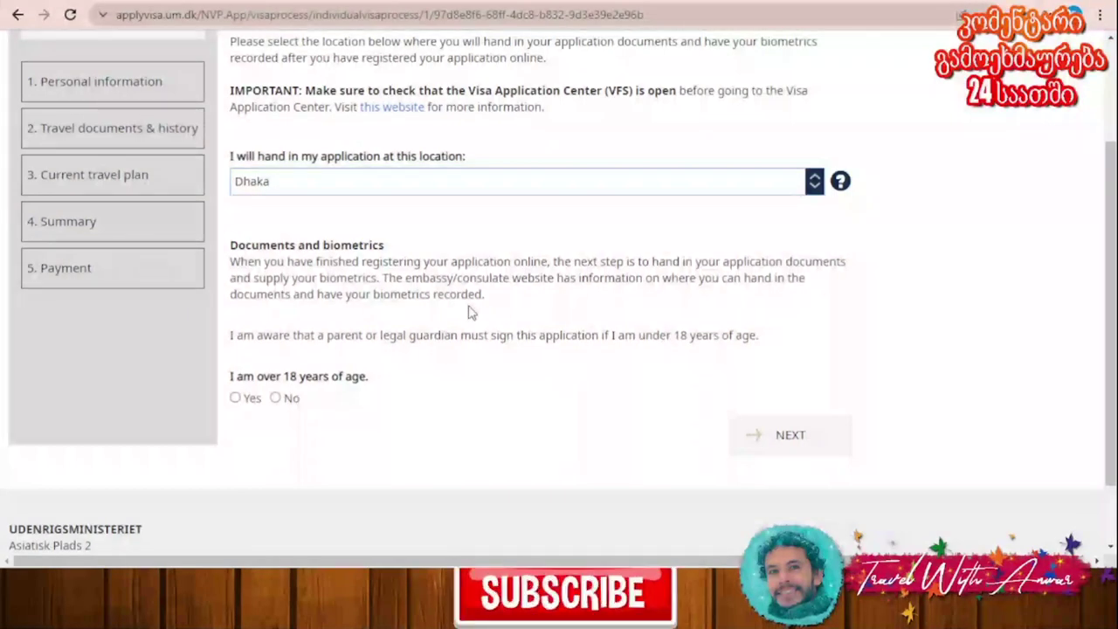
key("n")
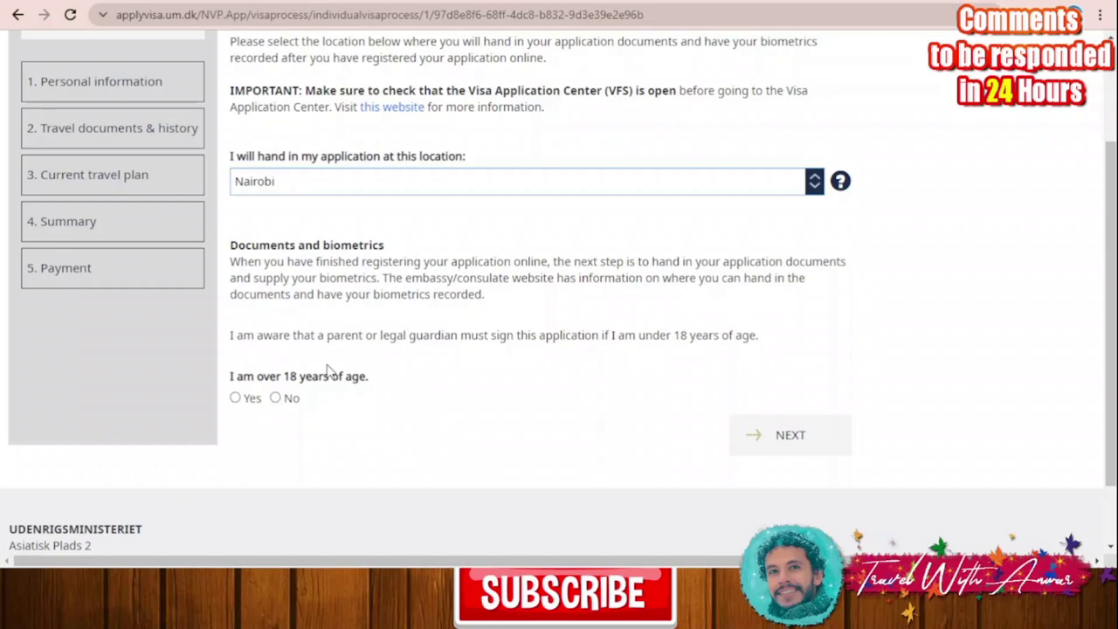
key("c")
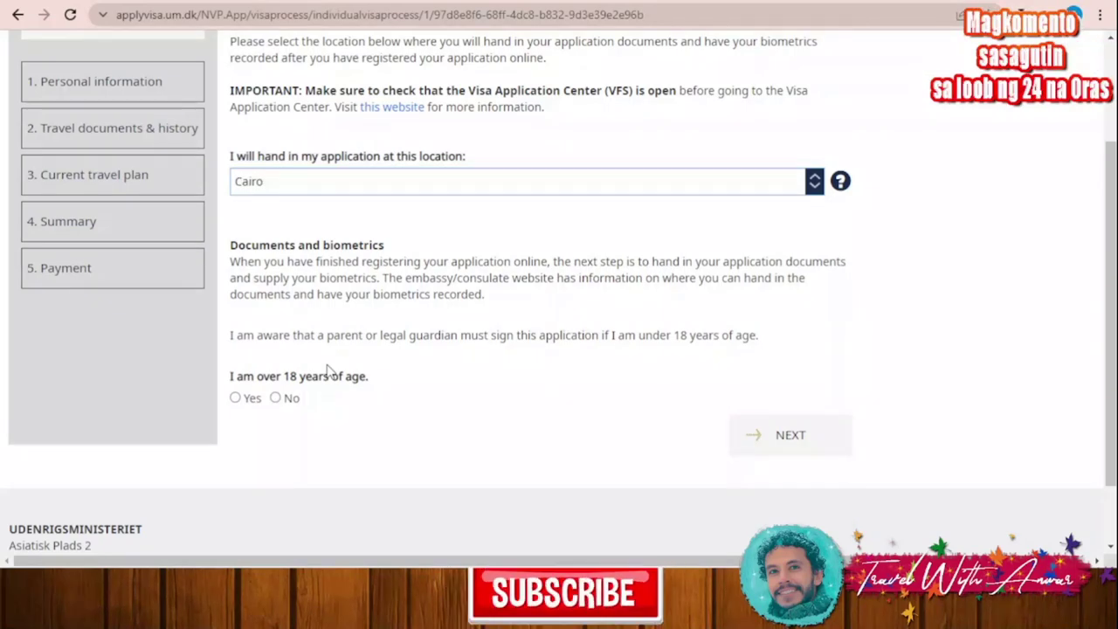
key("i")
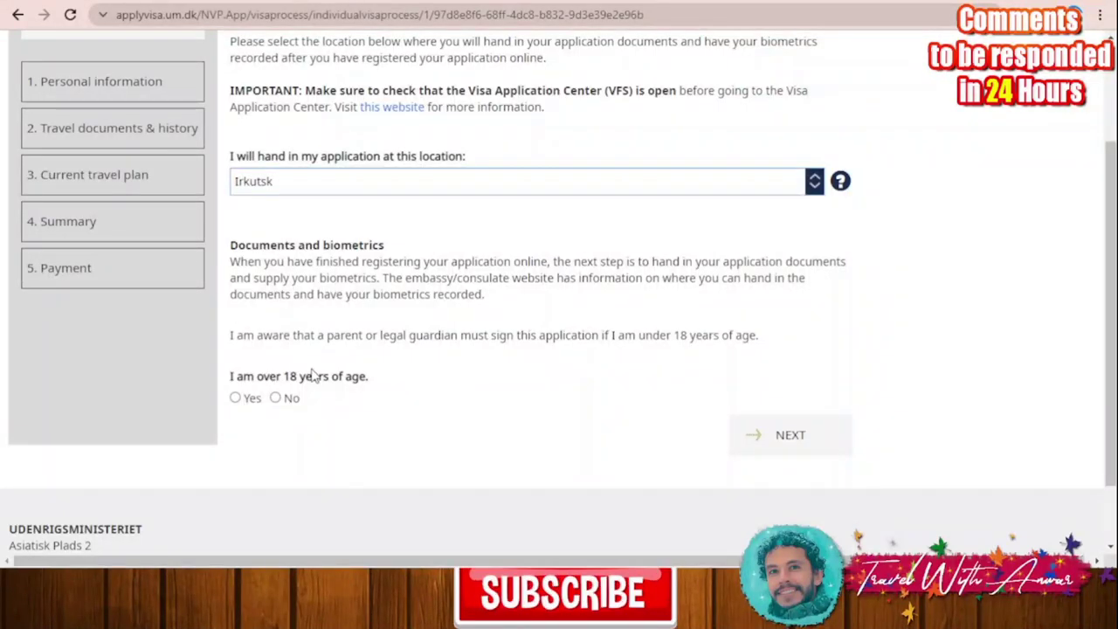
key("Down")
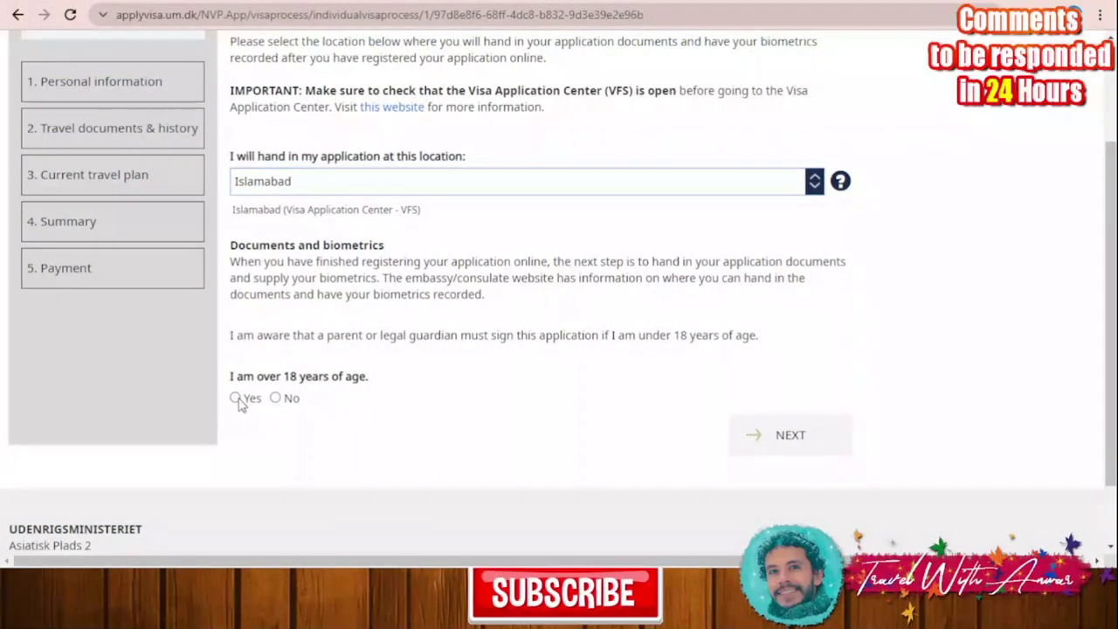
left_click(238, 400)
left_click(742, 439)
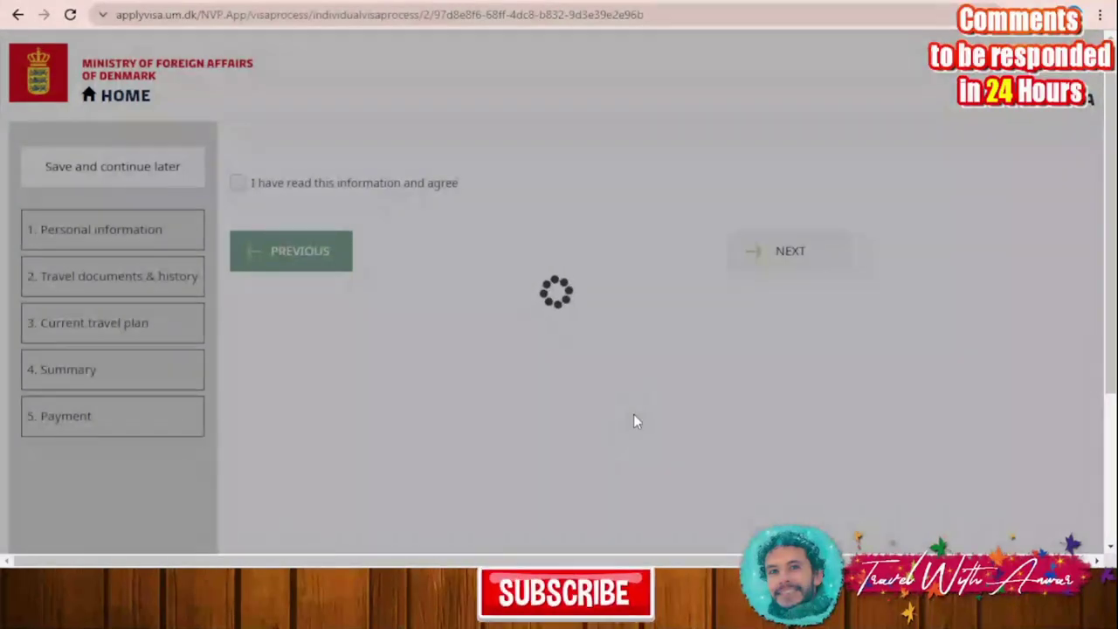
Step: Agree to the information declaration and continue to the personal information form
scroll(583, 323, "down", 7)
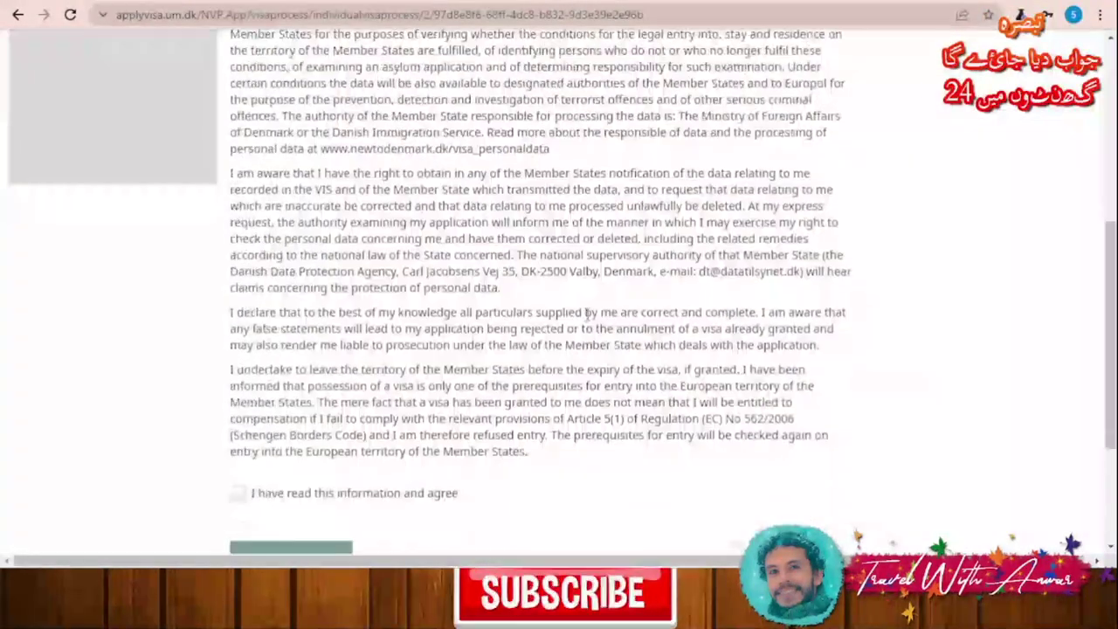
left_click(237, 286)
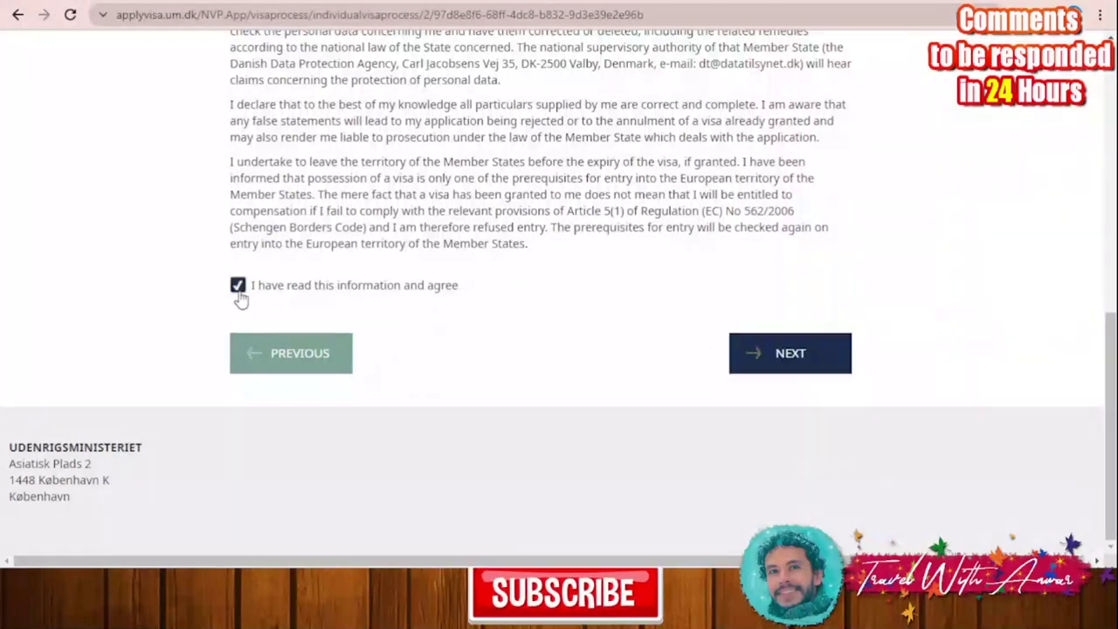
left_click(795, 354)
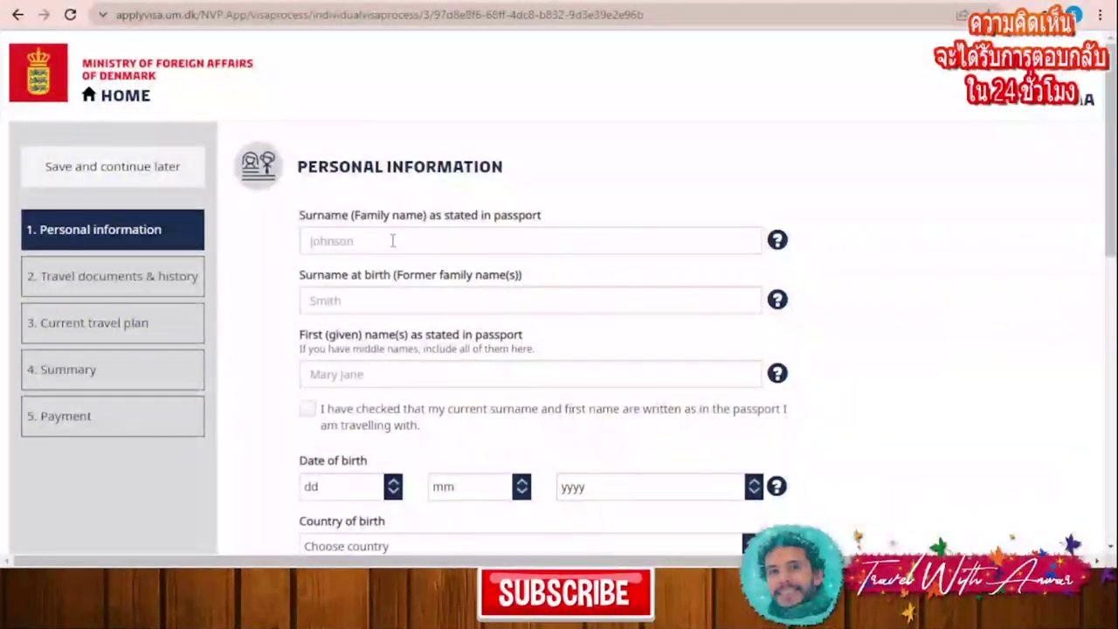
Step: Enter the passport surname, surname at birth and first name, and confirm they match the passport
left_click(392, 241)
type("aa")
left_click(390, 300)
type("aa")
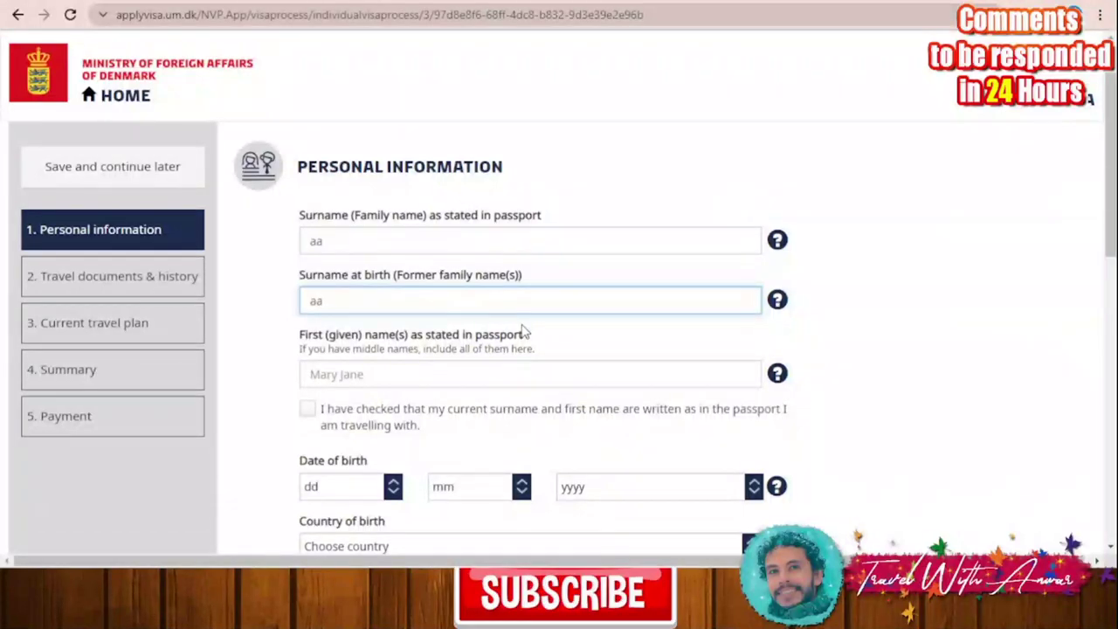
scroll(524, 325, "down", 2)
left_click(430, 288)
type("aa")
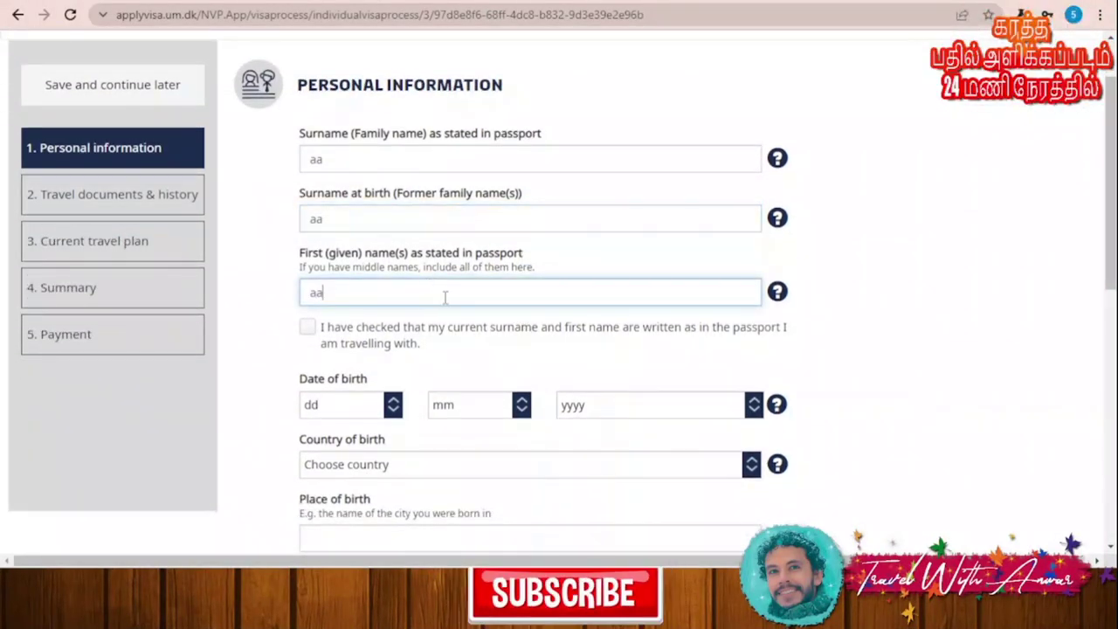
scroll(463, 335, "down", 2)
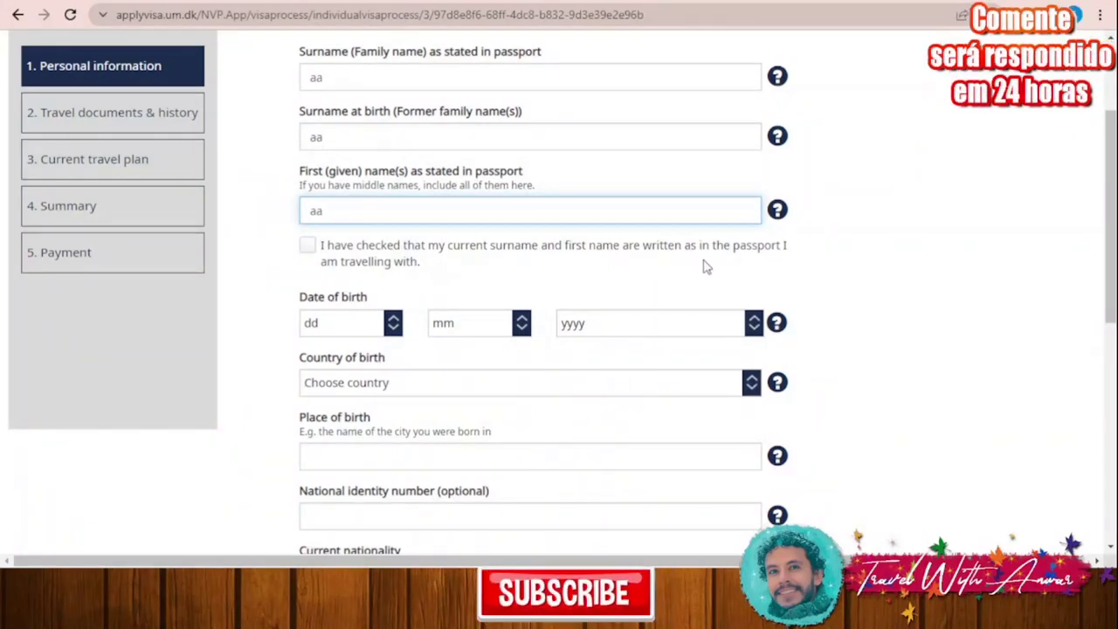
left_click(307, 246)
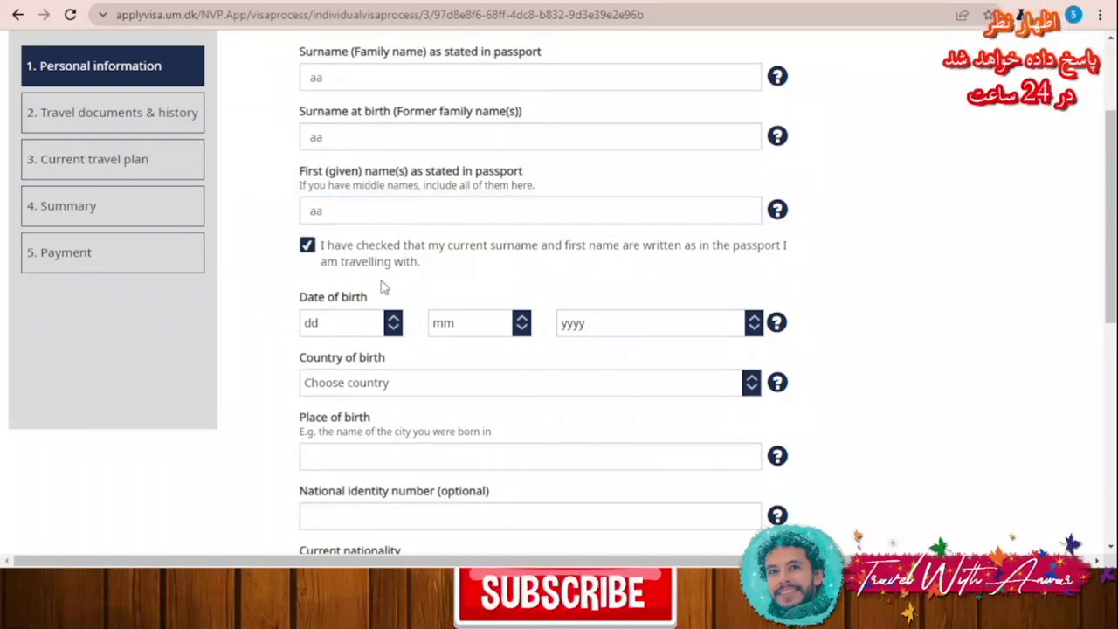
scroll(381, 288, "down", 1)
Step: Enter birth date 6 / 5 / 1981, country of birth Pakistan and place of birth 'aa'
left_click(366, 251)
type("6")
left_click(459, 251)
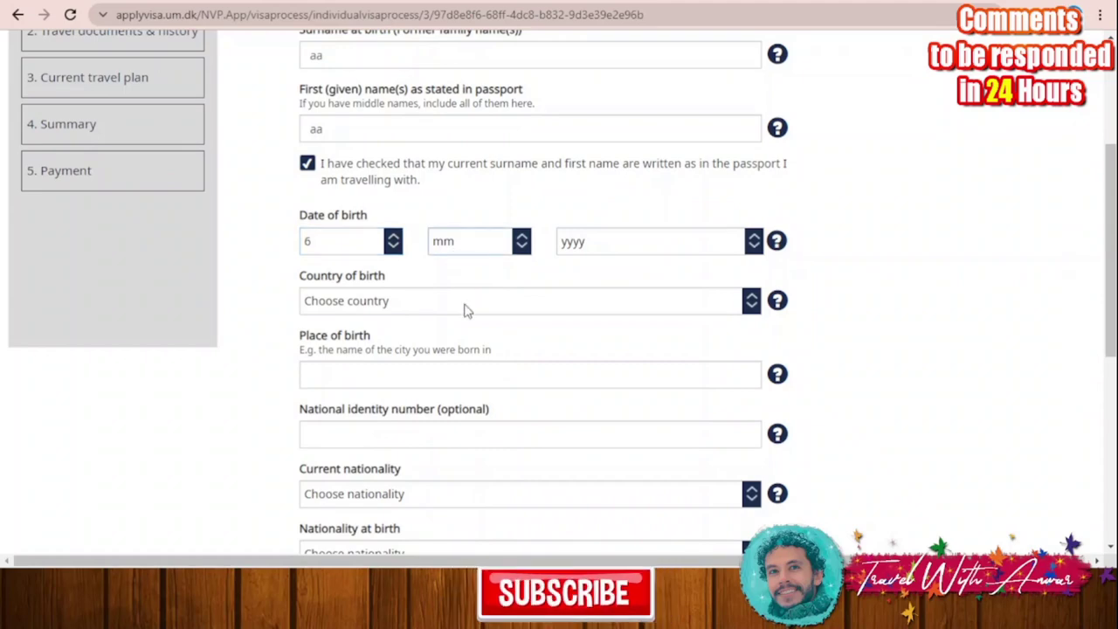
type("5")
left_click(609, 250)
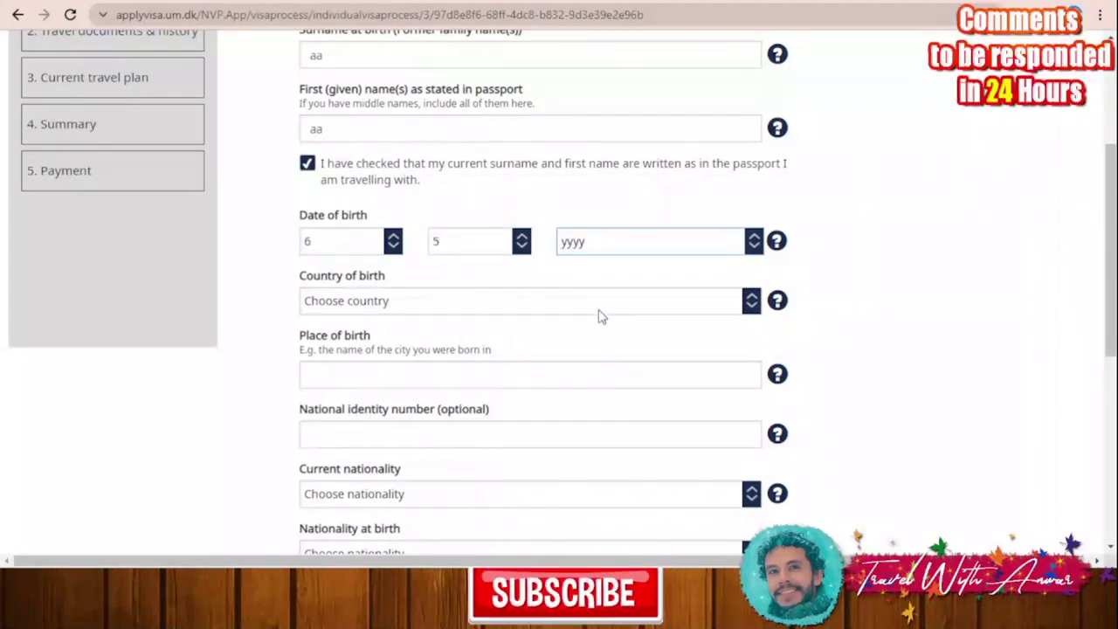
type("1981")
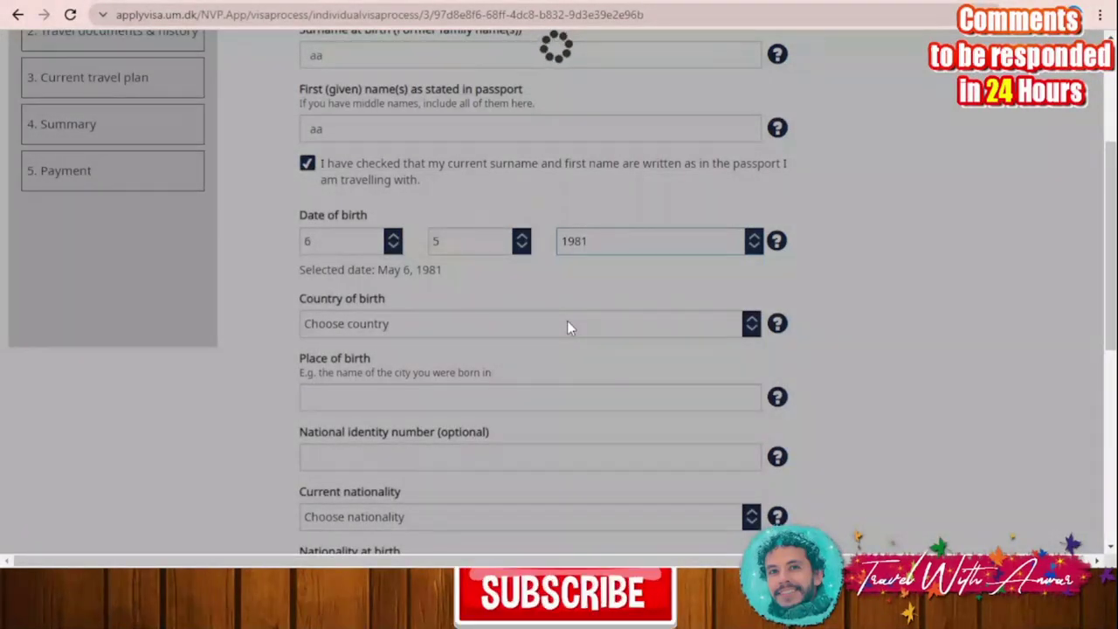
key("Tab")
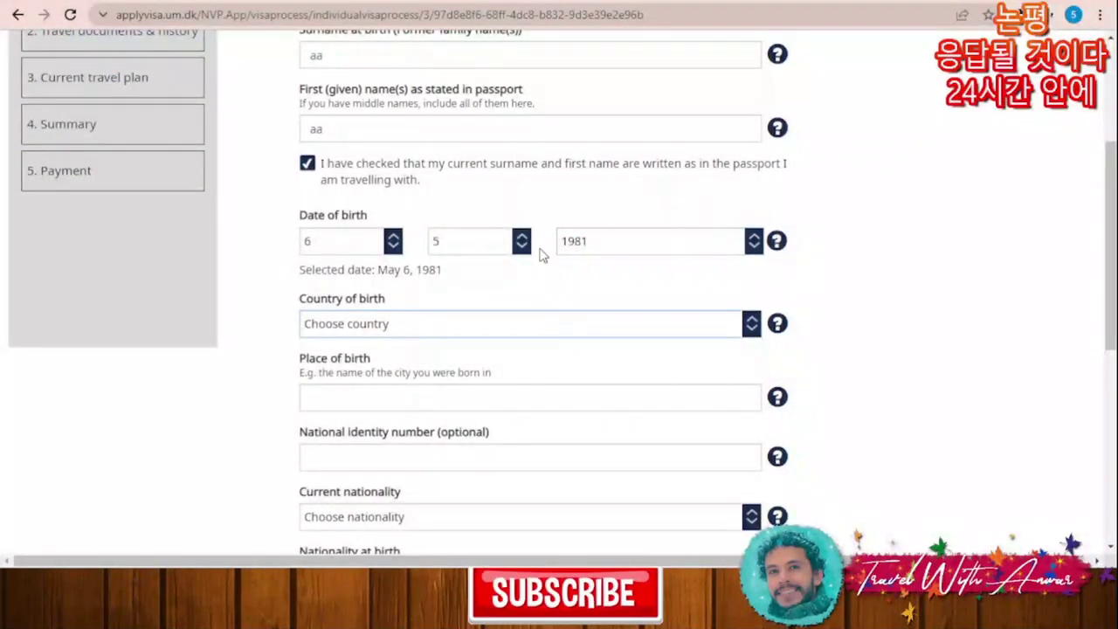
key("p")
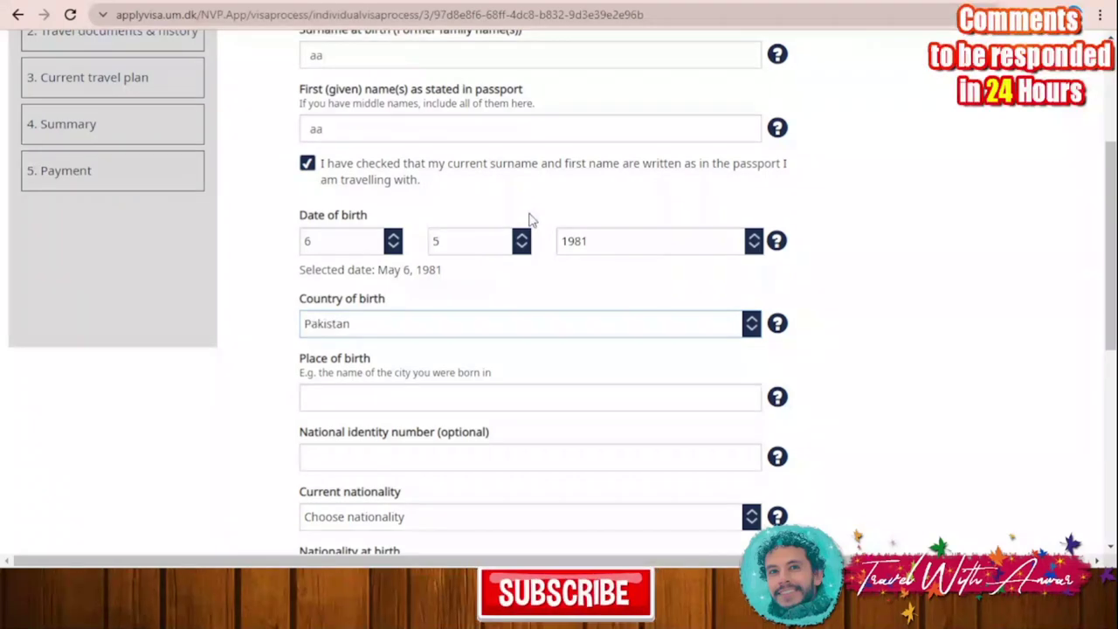
left_click(391, 397)
type("aa")
scroll(248, 355, "down", 2)
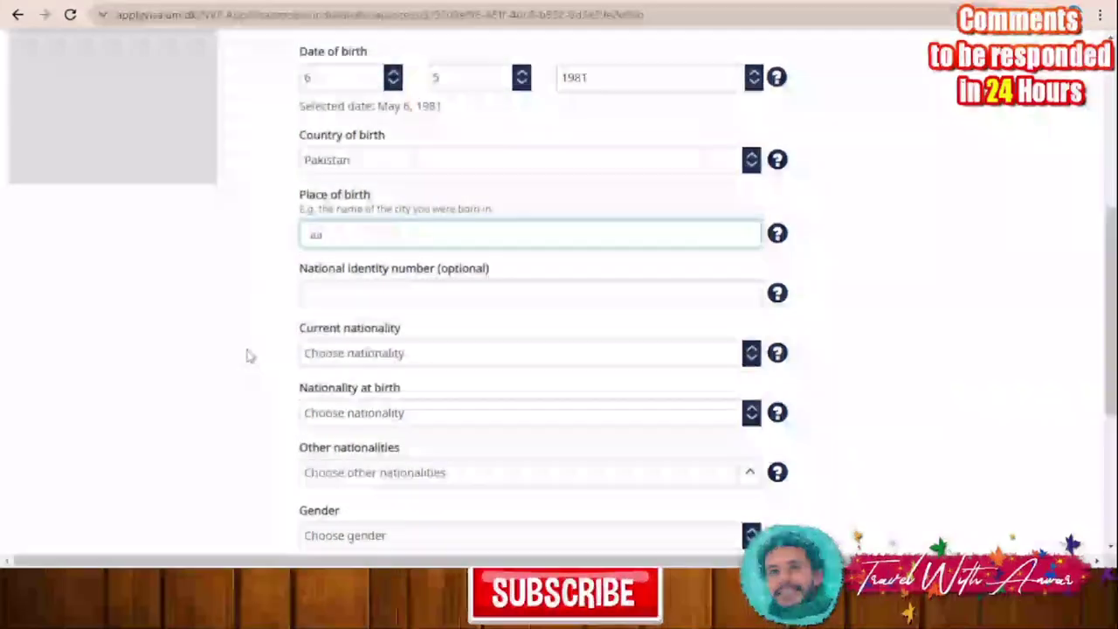
Step: Set both current nationality and nationality at birth to Pakistan
left_click(399, 298)
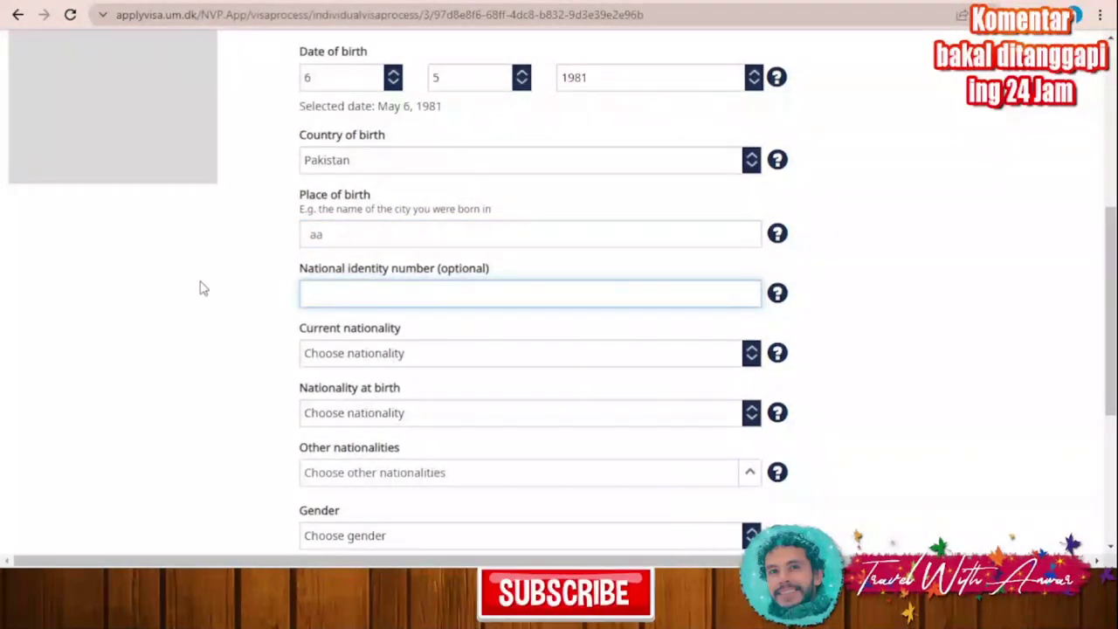
scroll(181, 284, "down", 1)
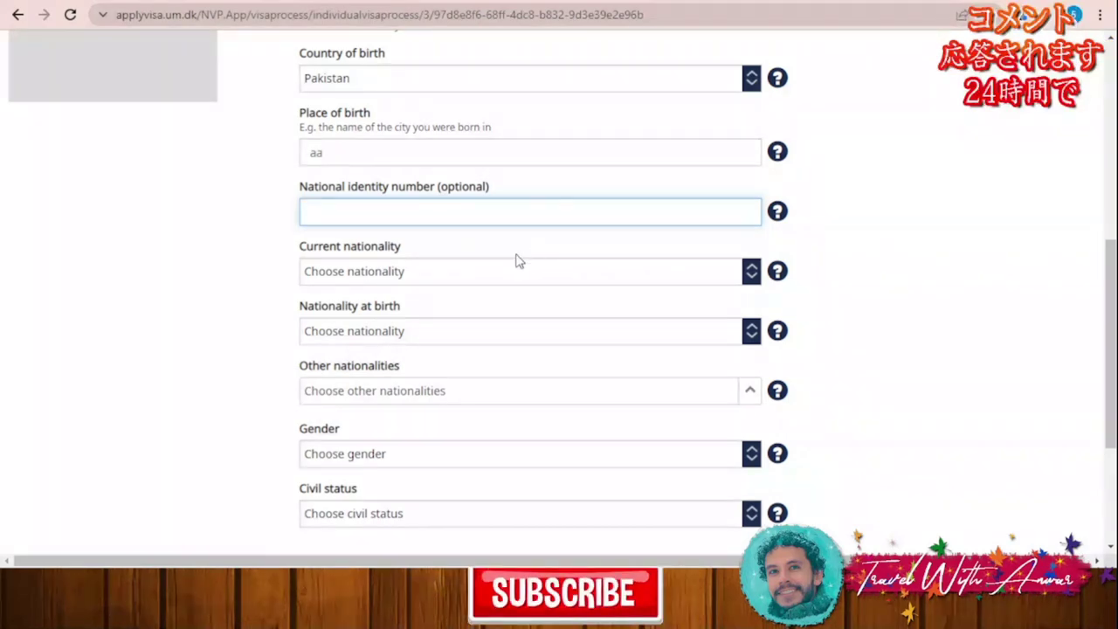
key("Tab")
key("p")
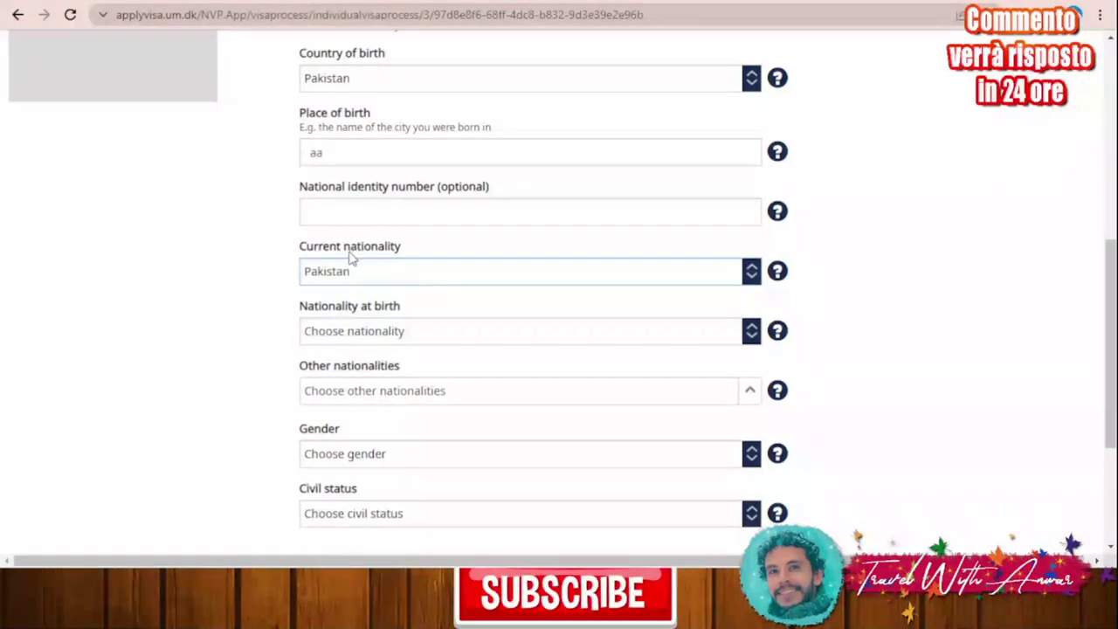
left_click(399, 341)
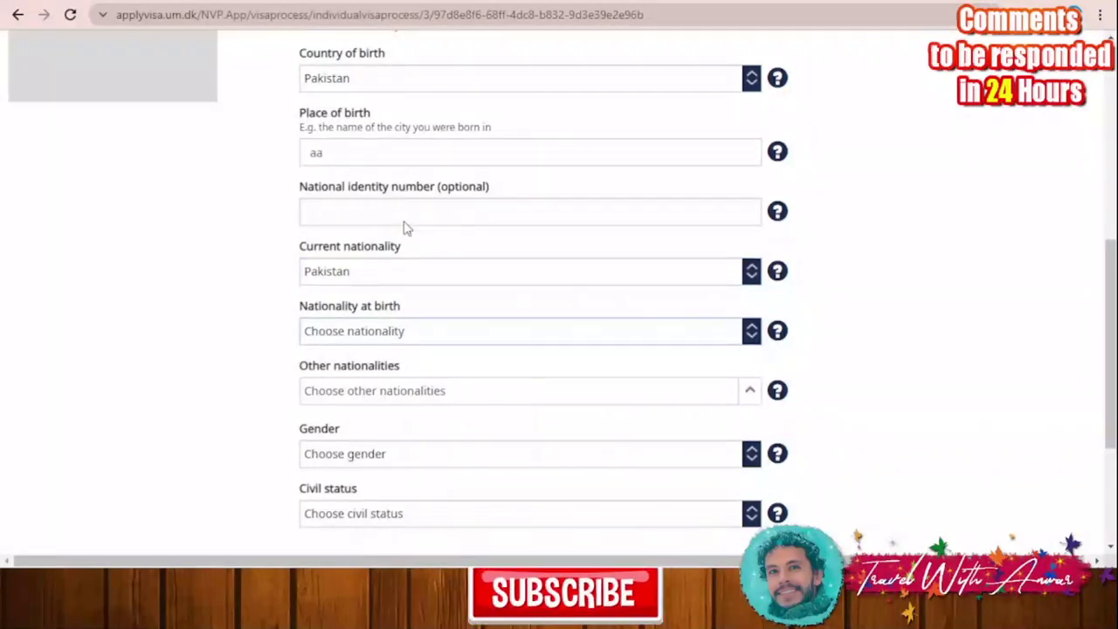
key("p")
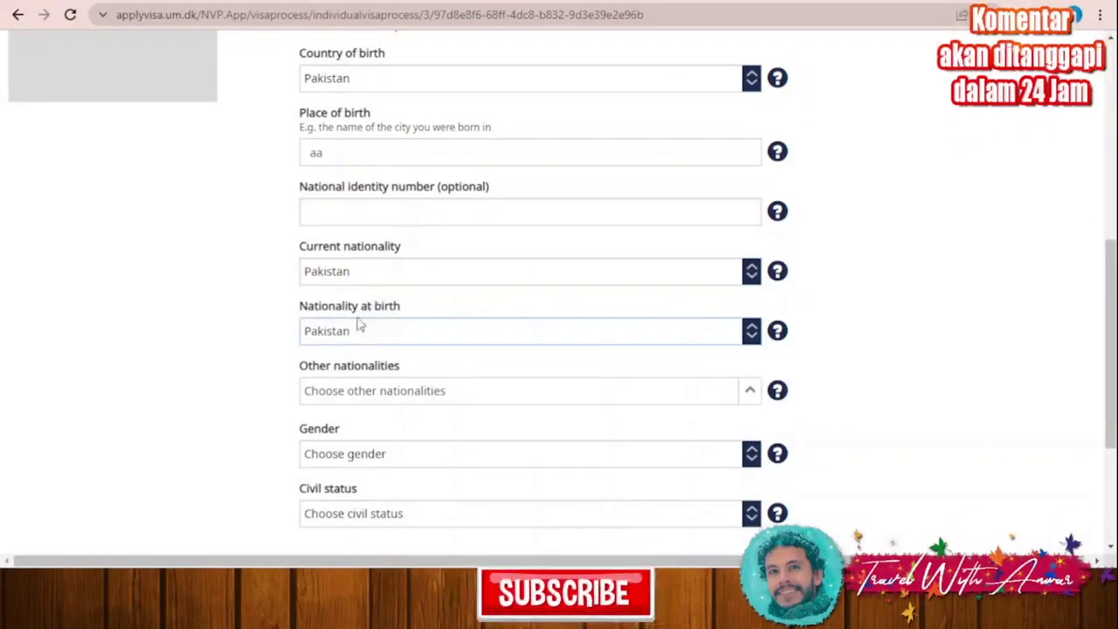
Step: Set gender to Male and civil status to Single, then submit the personal details
scroll(192, 354, "down", 1)
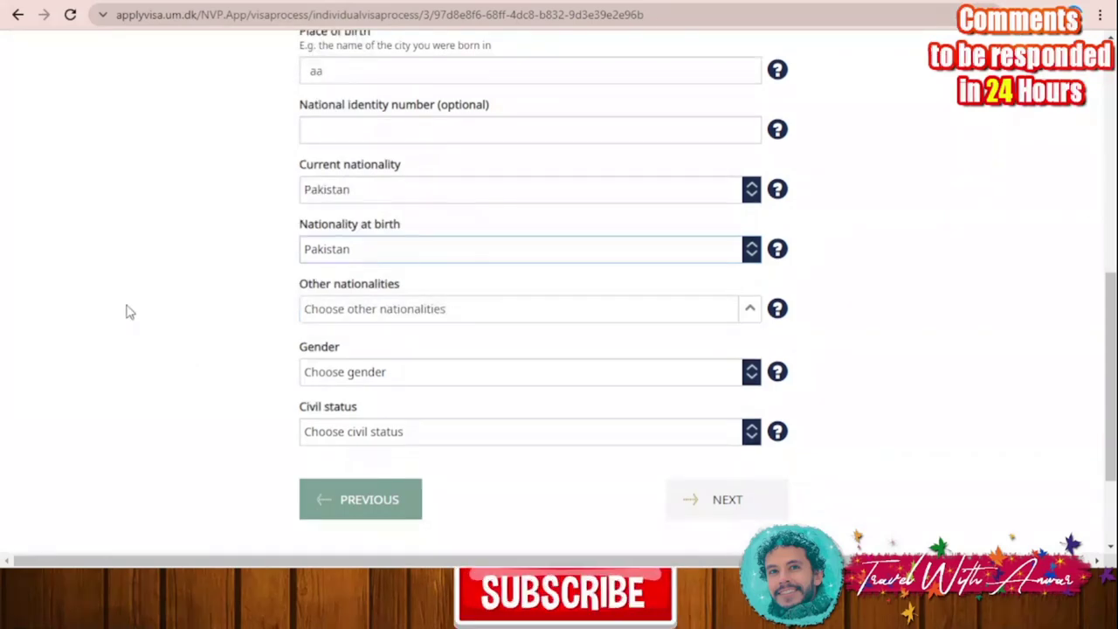
scroll(262, 315, "down", 1)
left_click(354, 302)
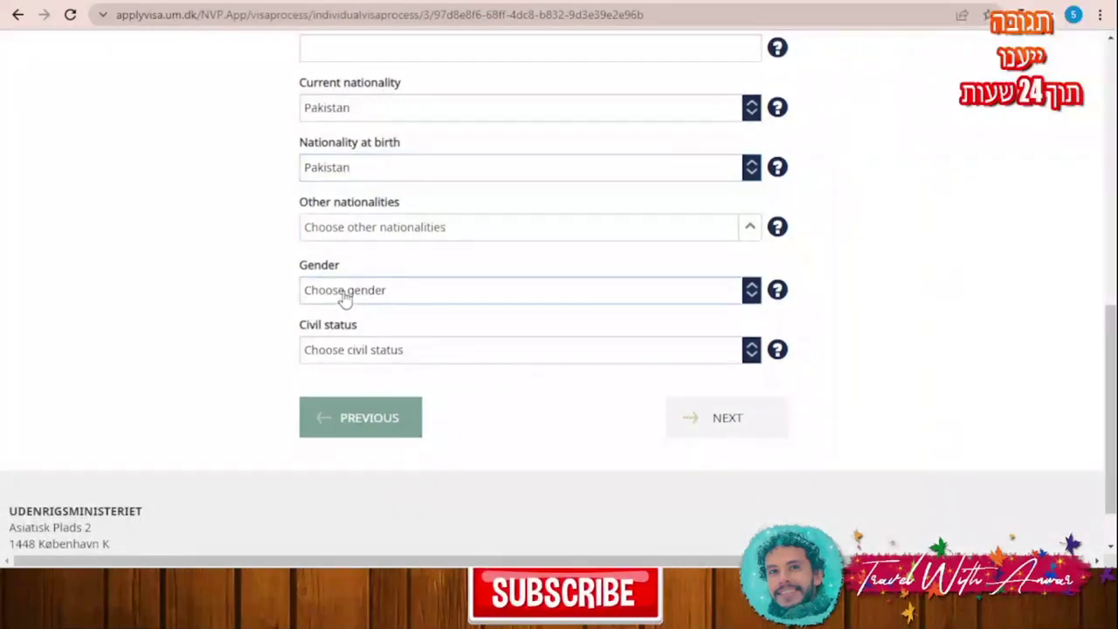
key("m")
left_click(369, 351)
key("s")
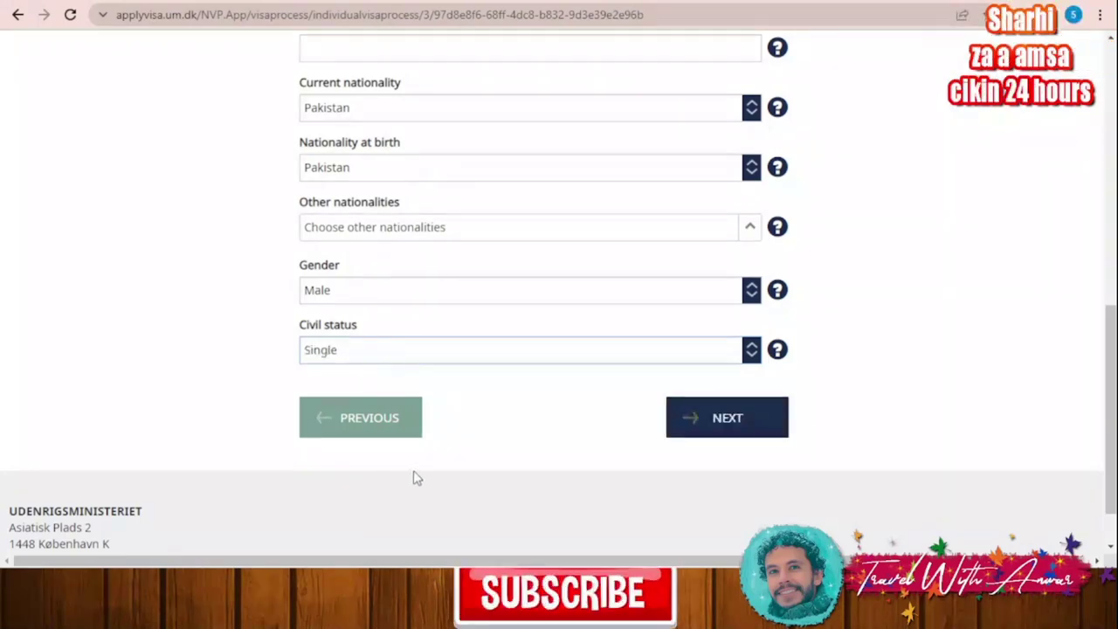
left_click(742, 420)
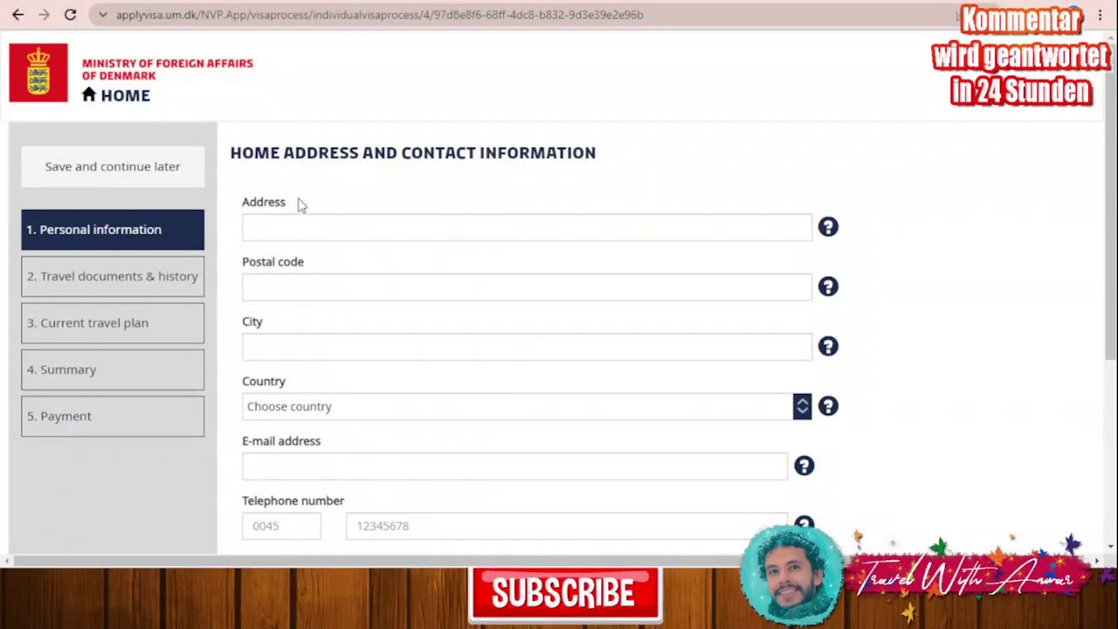
Step: Fill in the home address and city, and set the country to Pakistan
left_click(377, 230)
type("aa")
left_click(335, 289)
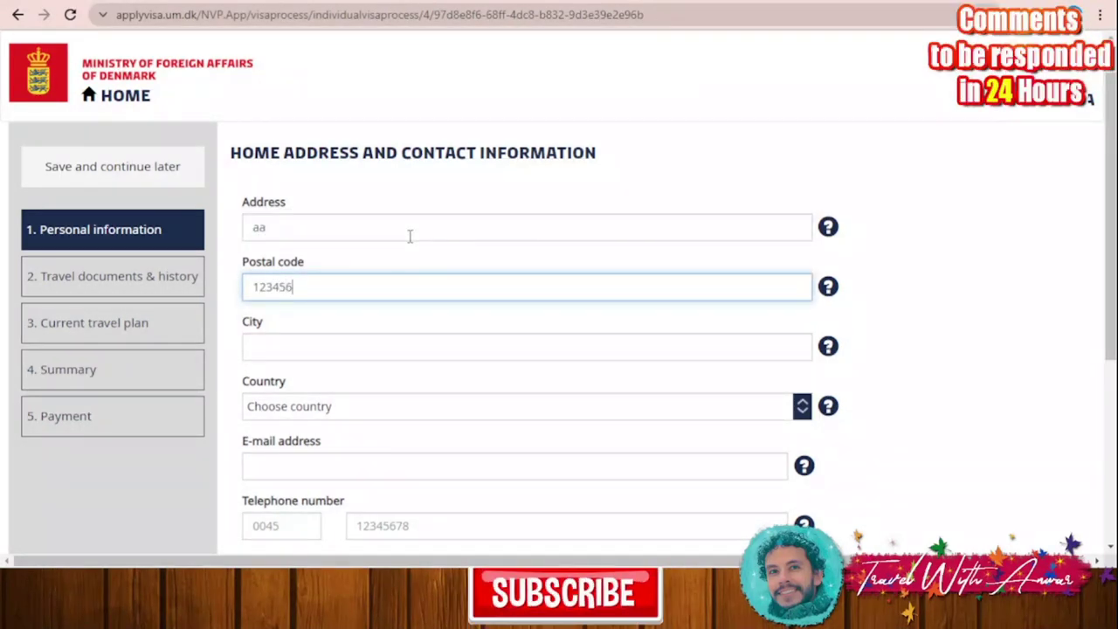
left_click(341, 346)
type("aa")
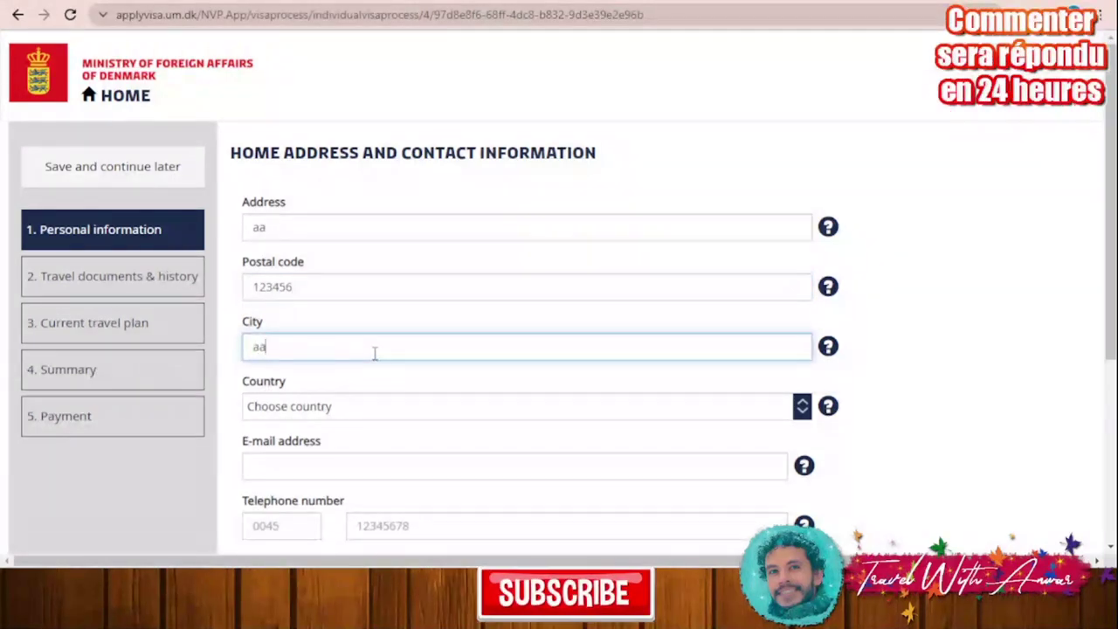
scroll(332, 238, "down", 2)
key("p")
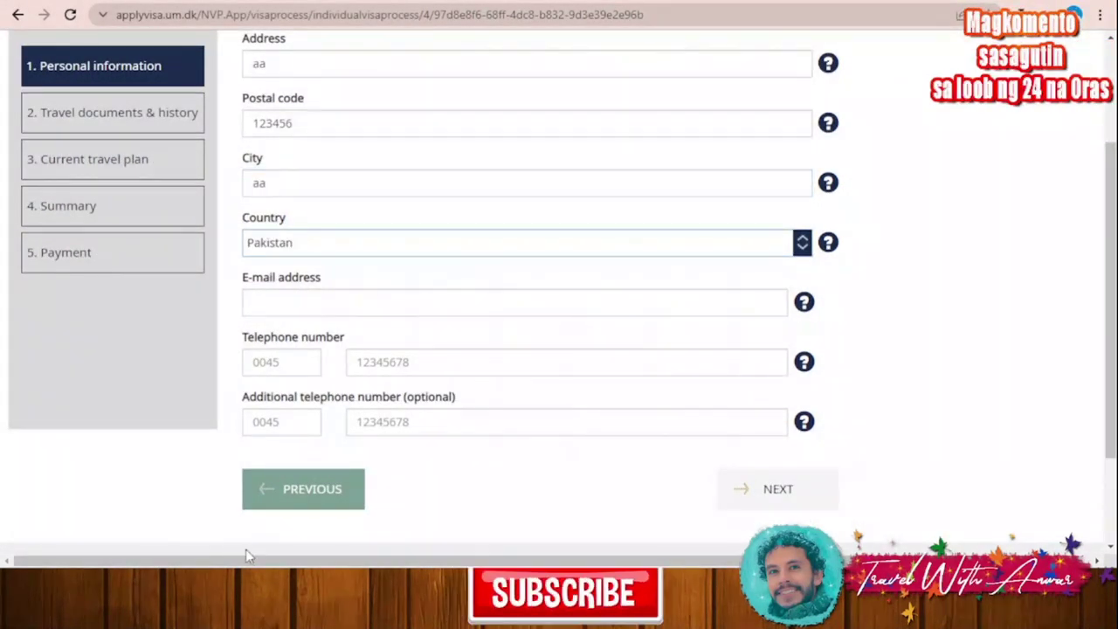
Step: Enter the contact e-mail and the telephone prefix and number, then continue
left_click(317, 294)
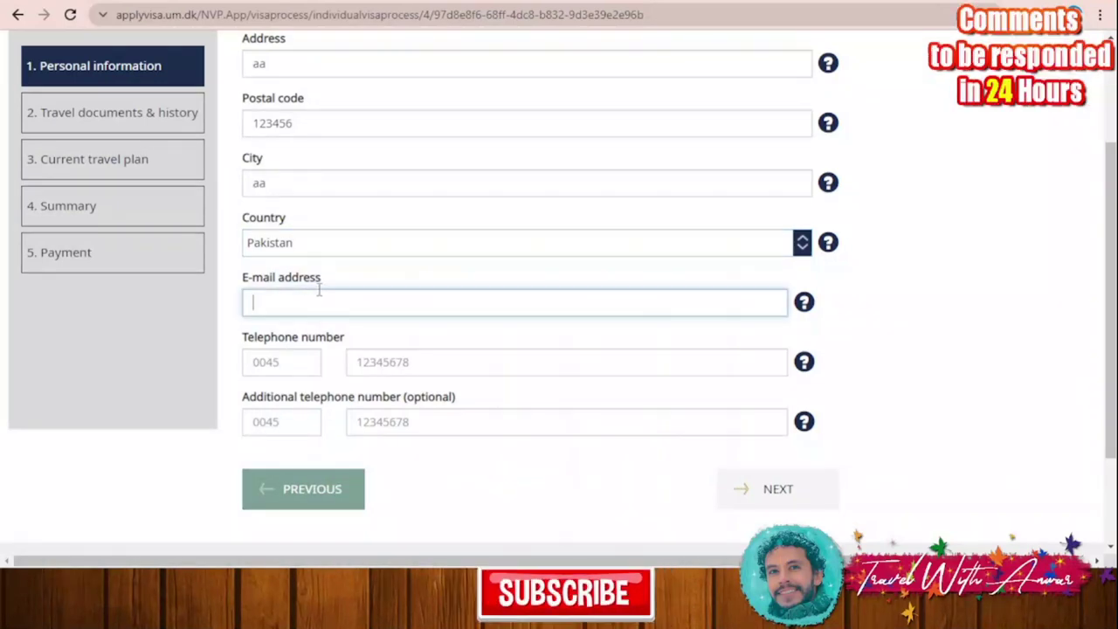
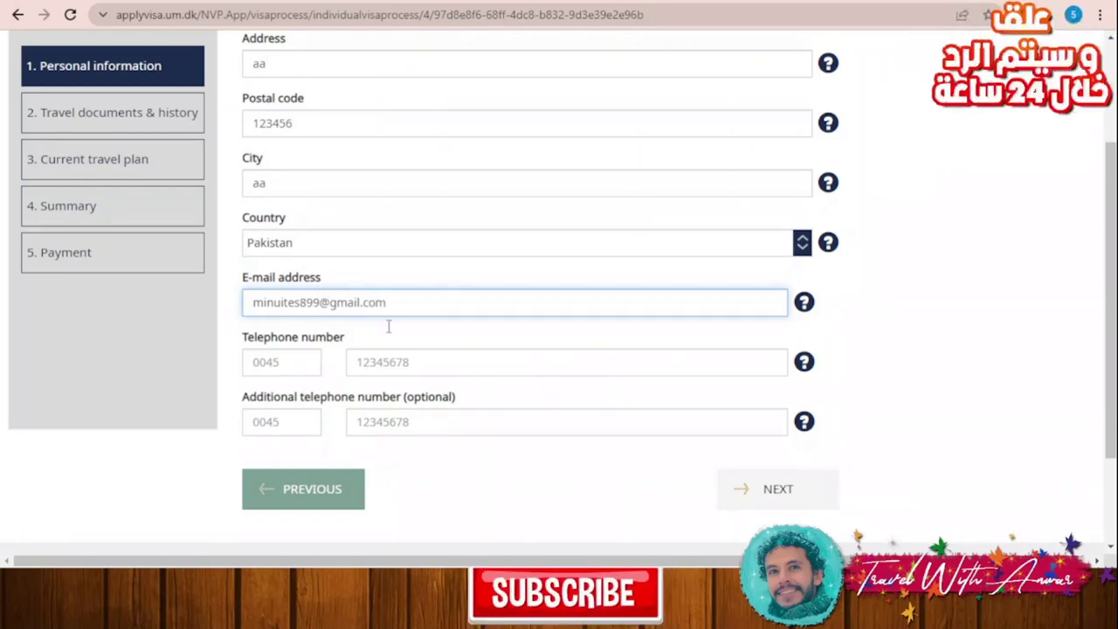
left_click(284, 365)
type("0091")
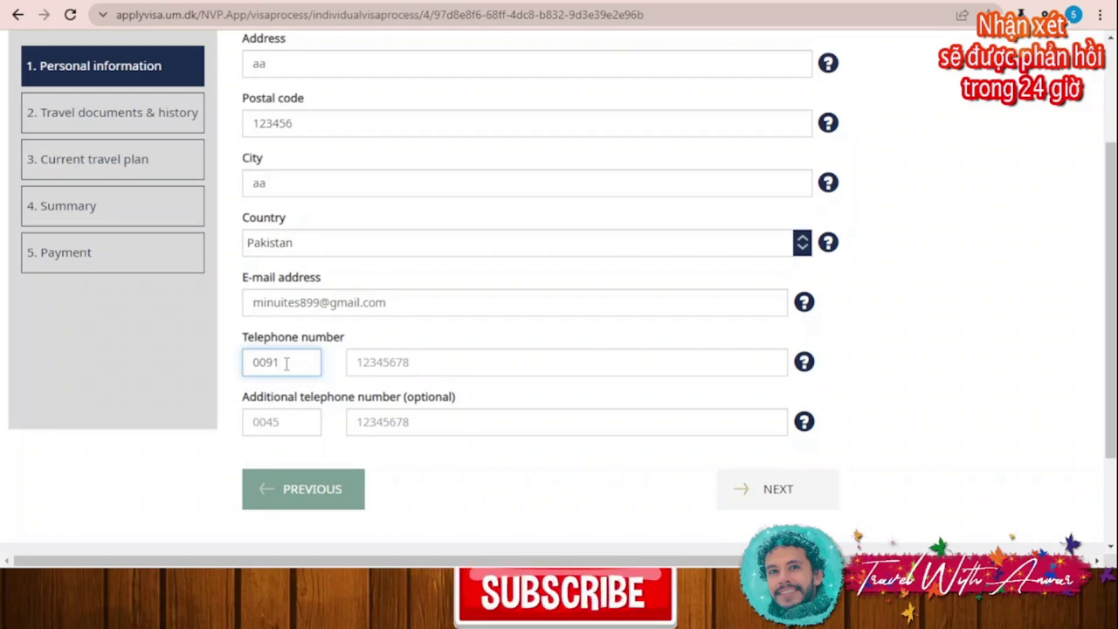
left_click(426, 365)
type("1234")
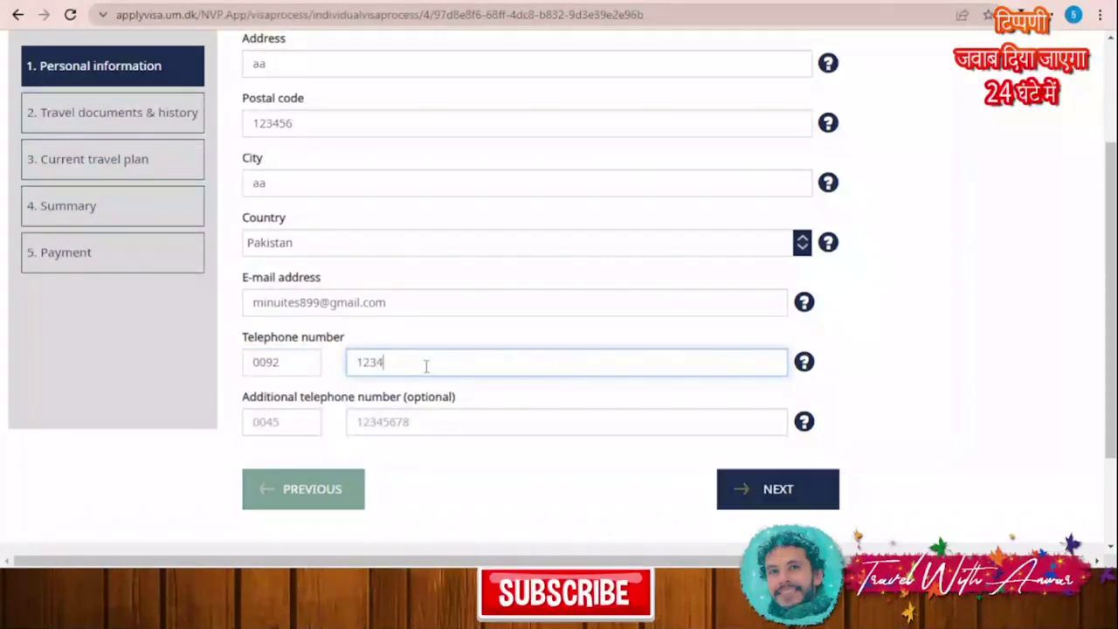
type("56789")
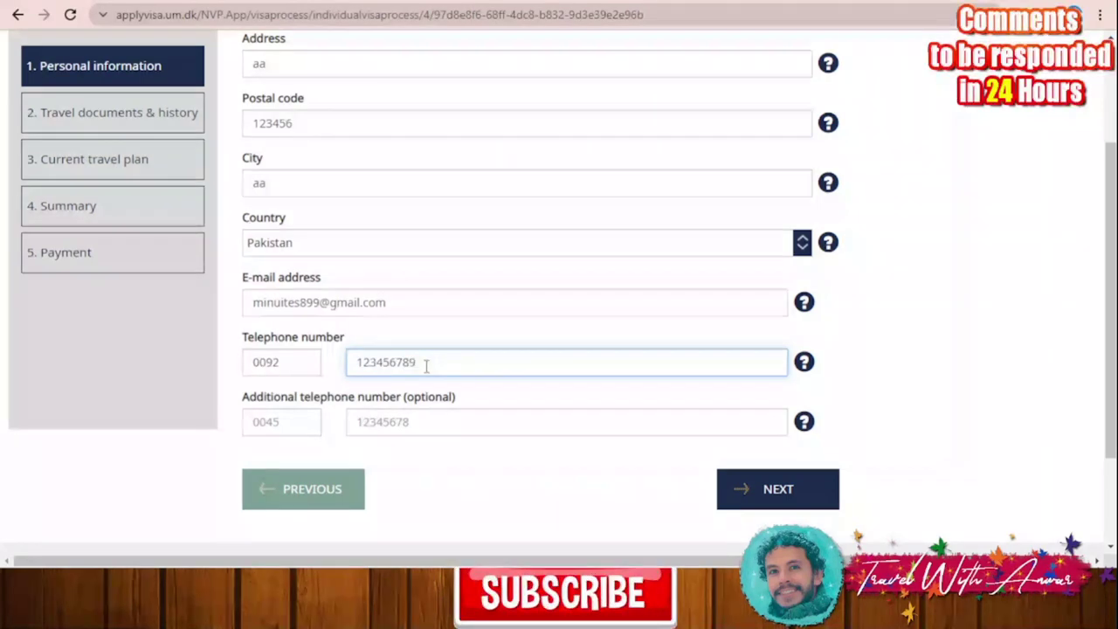
left_click(789, 486)
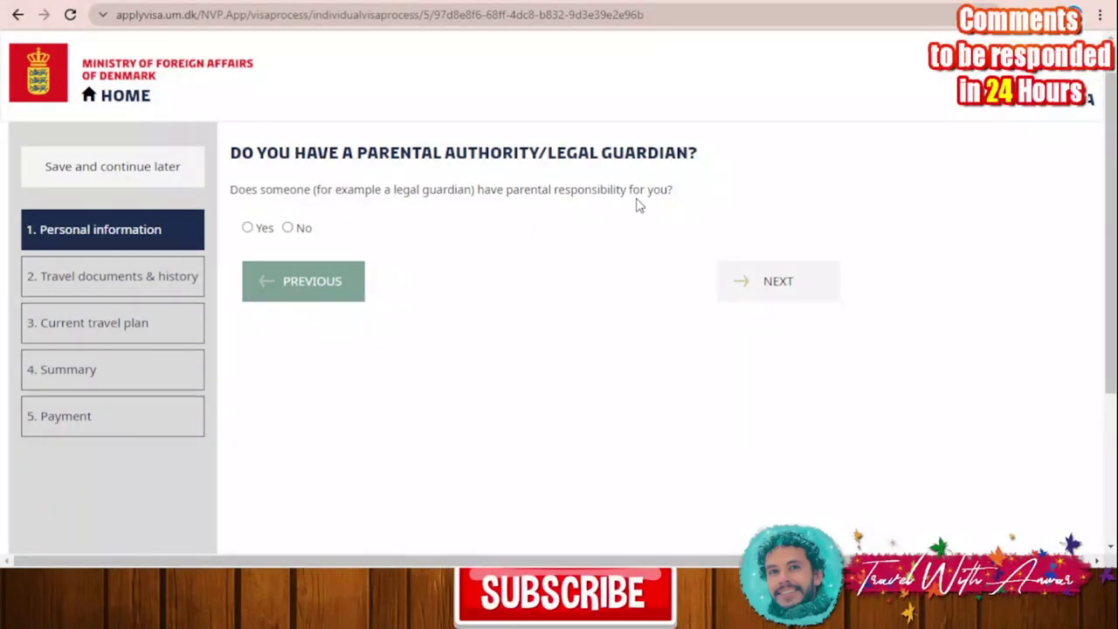
Step: Answer No to legal guardian and EU-citizen relative, then Yes to currently working
left_click(287, 227)
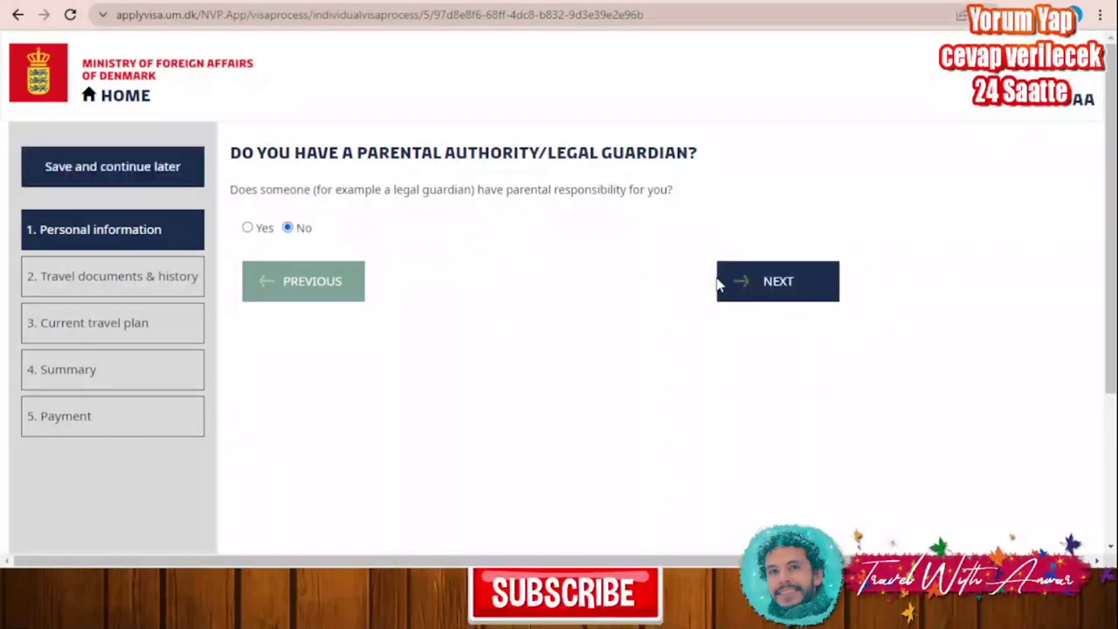
left_click(815, 284)
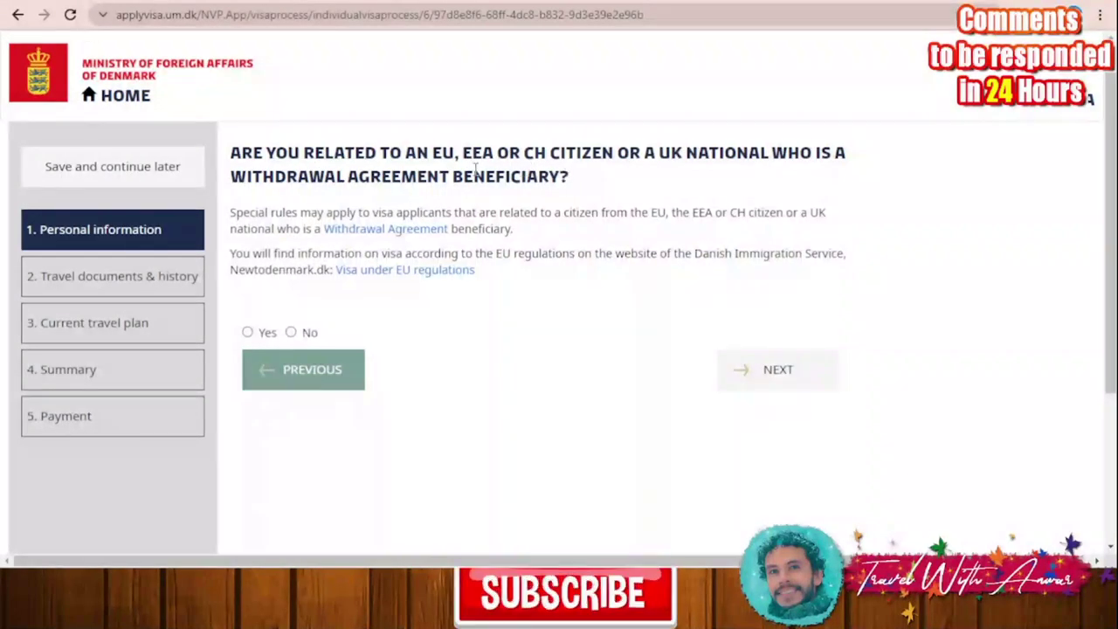
left_click(291, 332)
left_click(786, 382)
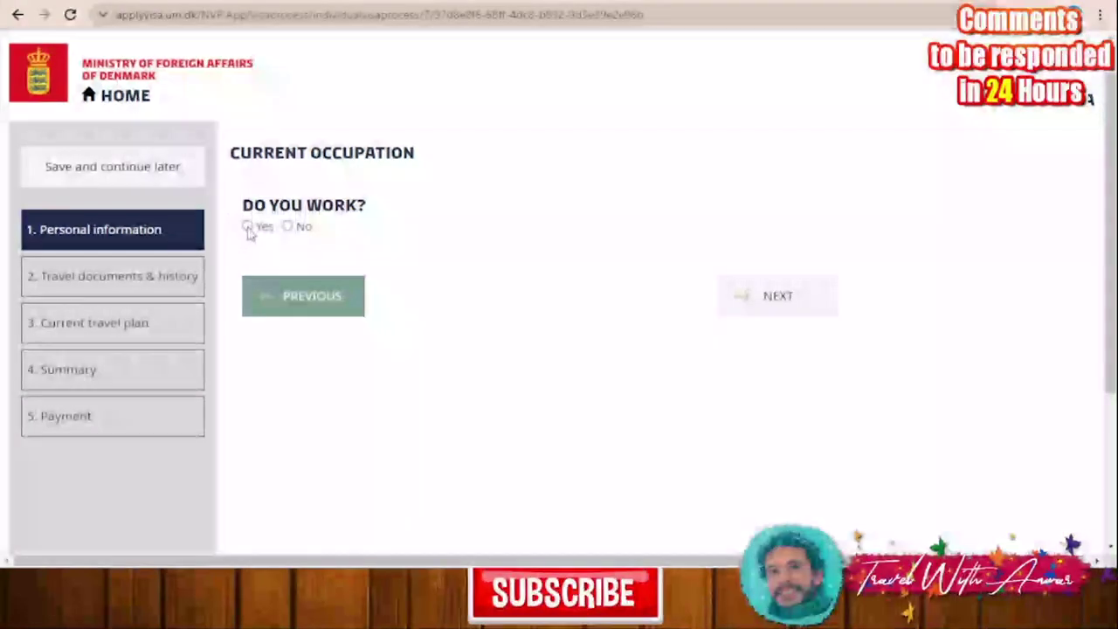
left_click(248, 227)
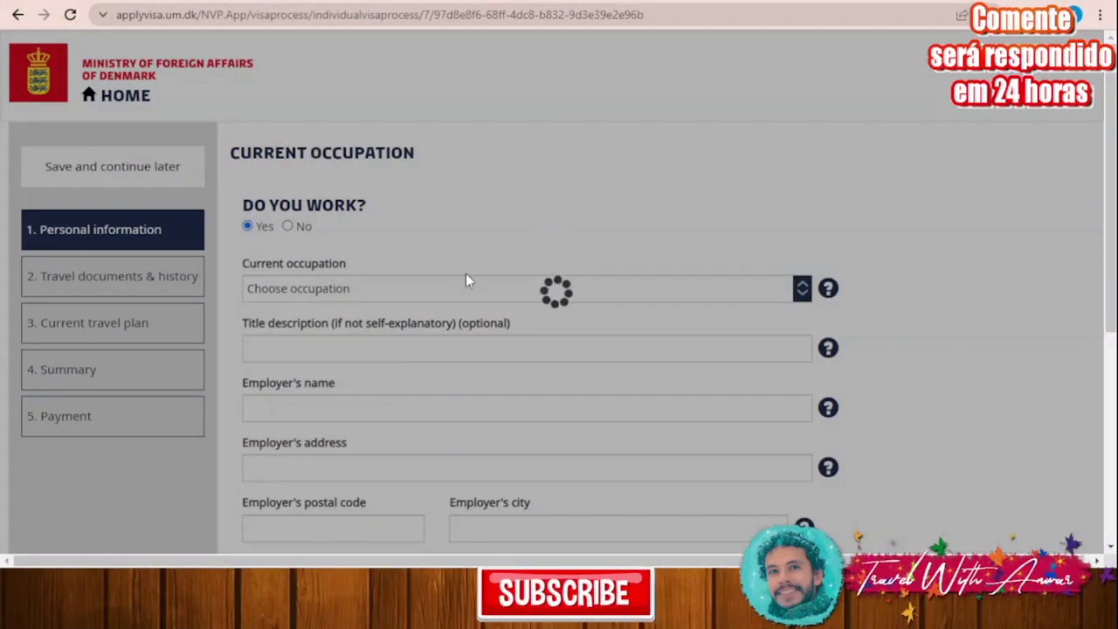